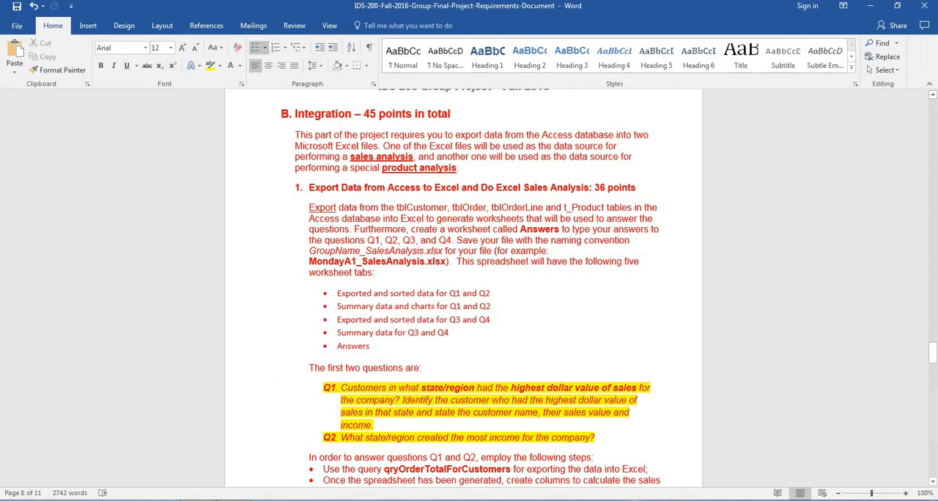
Step: Switch to the Access database and start an Excel spreadsheet export of the tblCustomer table
click(245, 454)
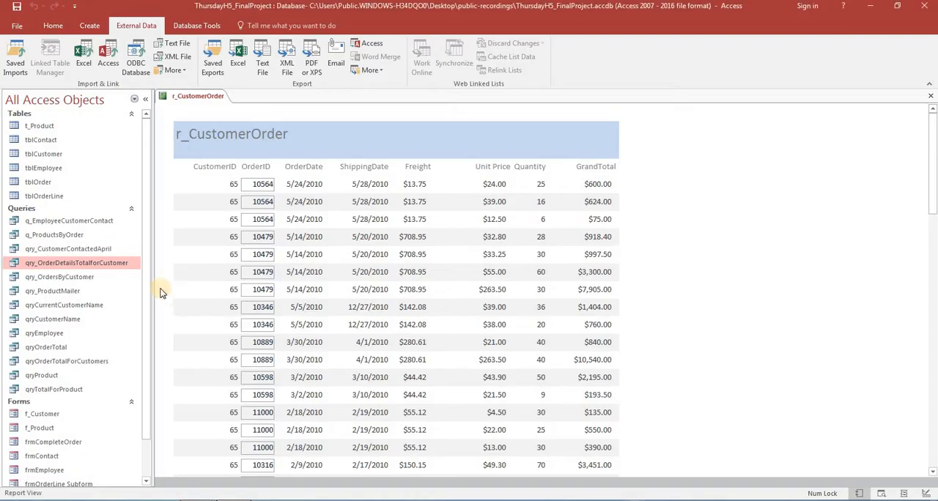
click(55, 146)
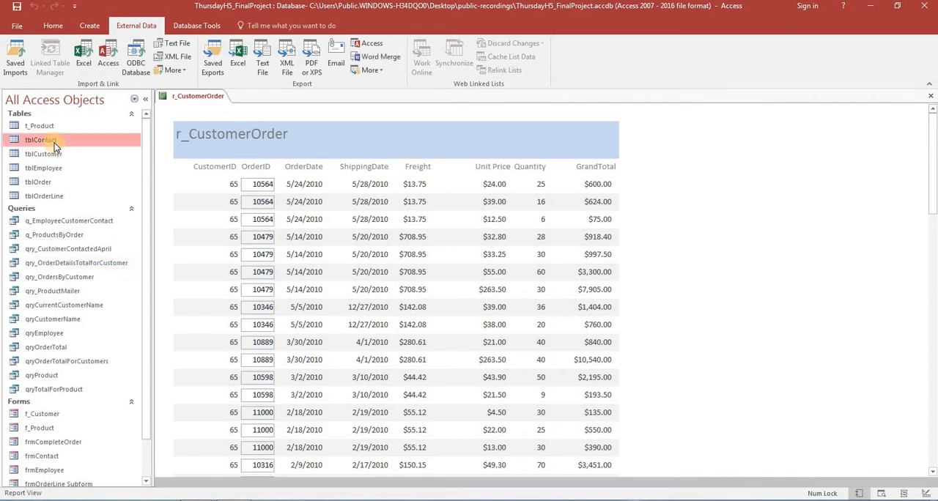
key(alt+Tab)
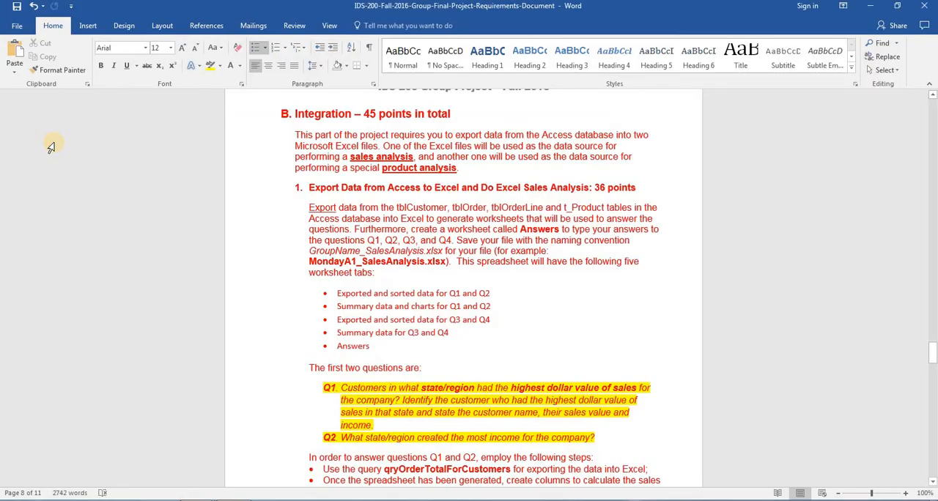
key(alt+Tab)
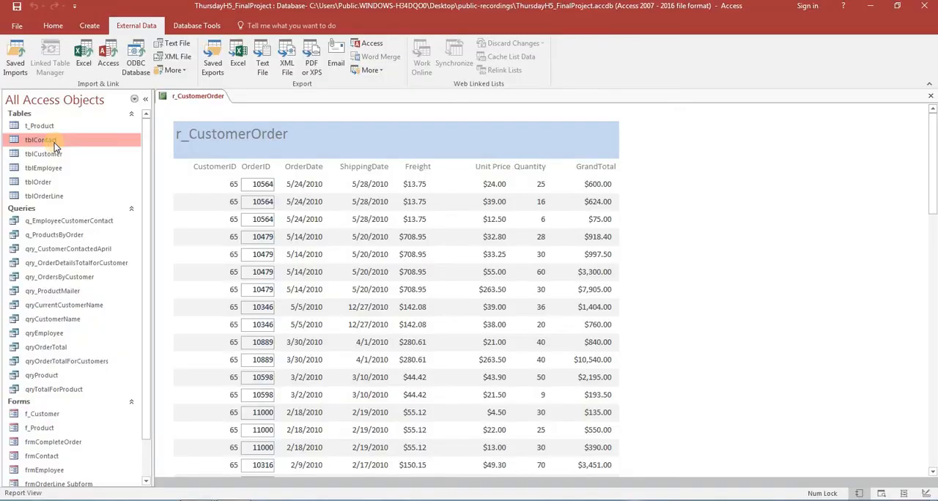
click(53, 154)
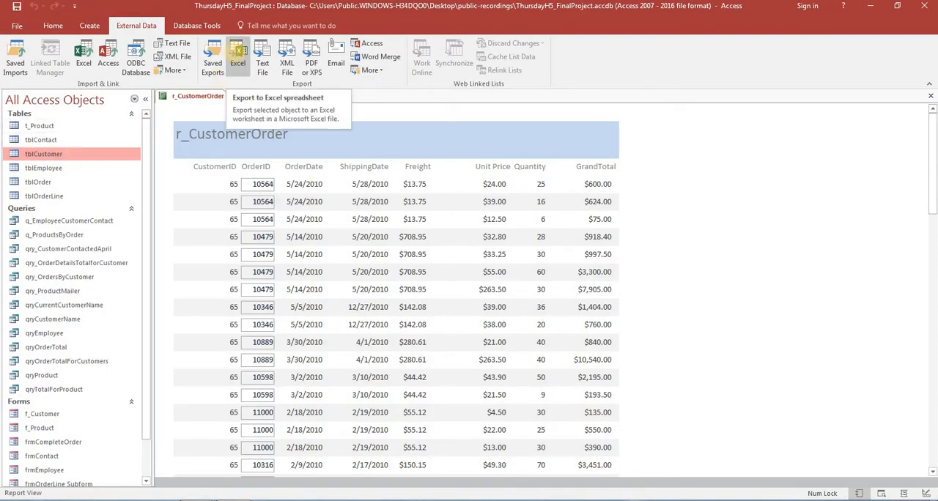
click(237, 58)
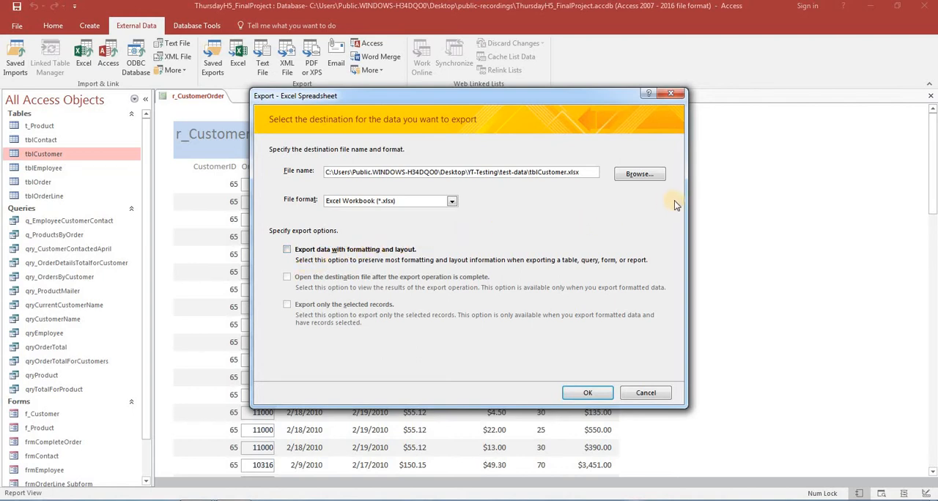
Step: Export tblCustomer as an Excel workbook into the Desktop folder public-recordings\Export-Datum, without saving the export steps
click(639, 176)
click(437, 131)
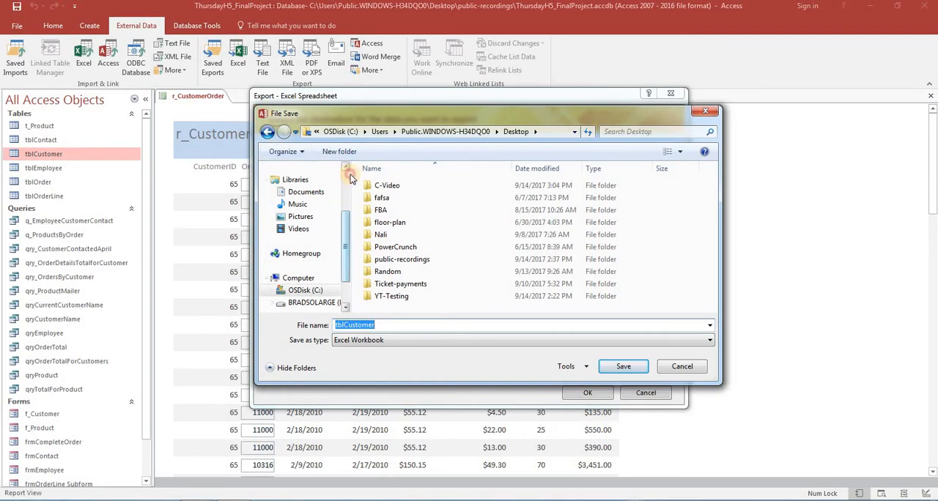
scroll(350, 178, up, 3)
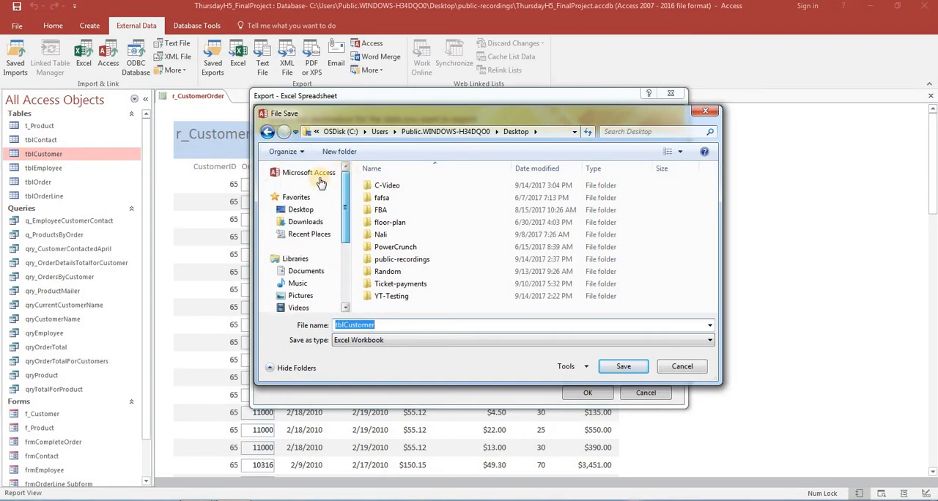
click(300, 211)
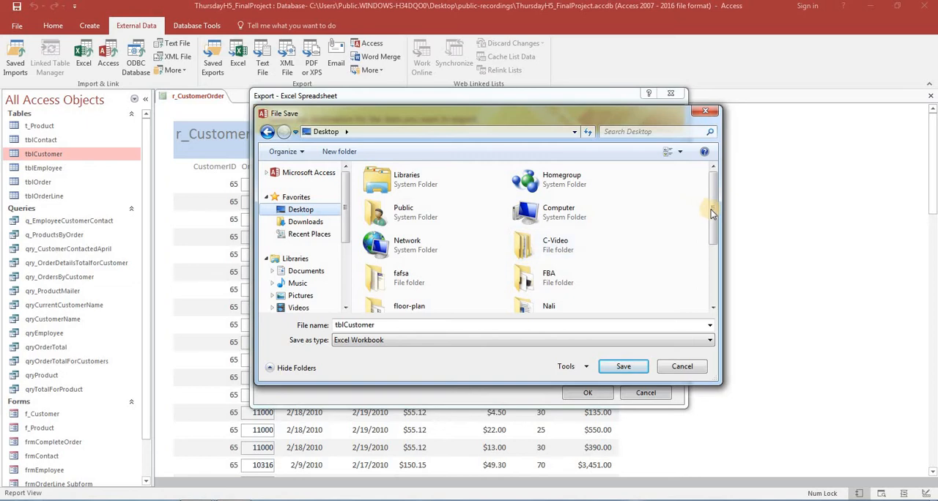
drag(711, 210, 719, 267)
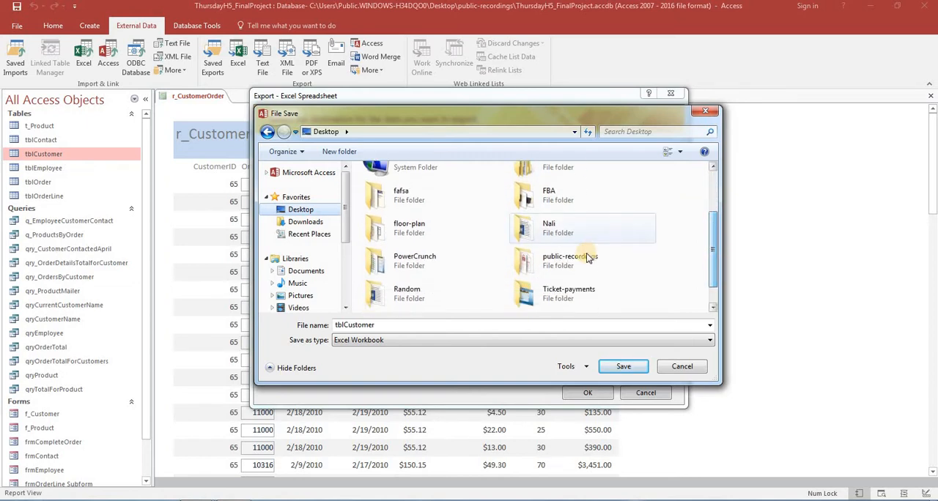
double_click(565, 269)
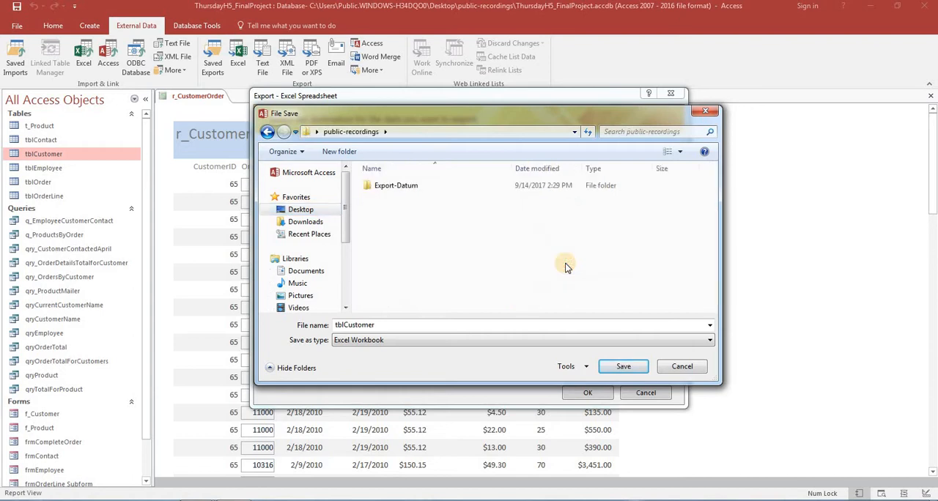
double_click(396, 186)
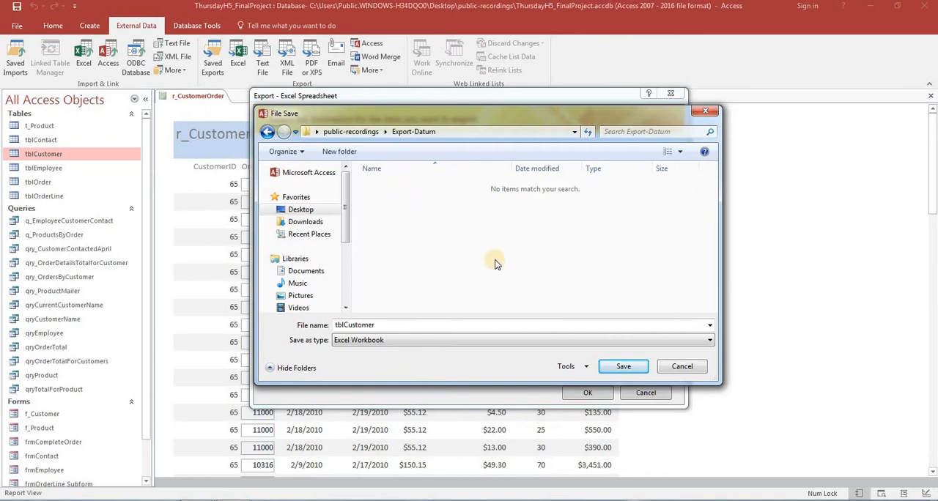
click(626, 368)
click(592, 394)
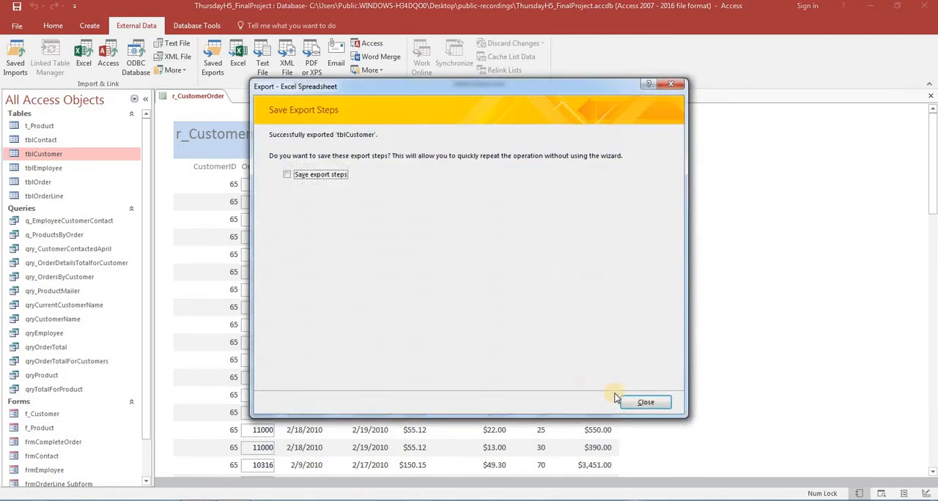
click(644, 403)
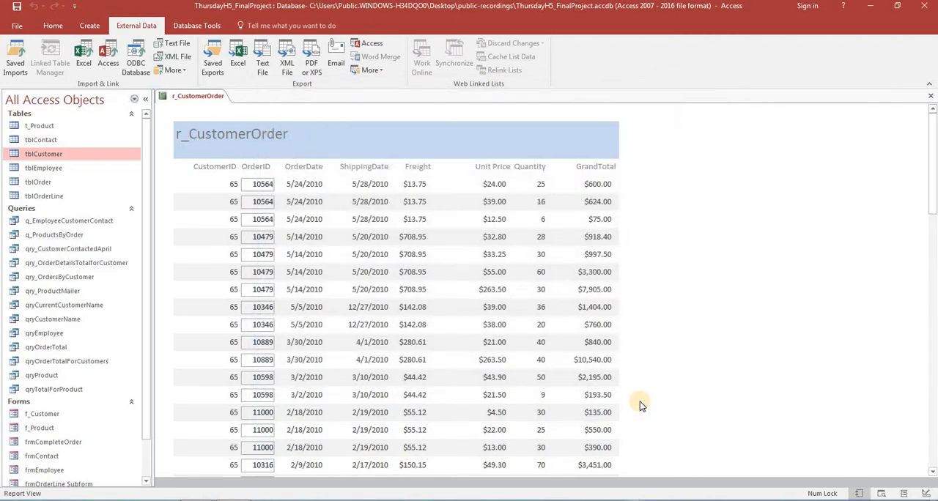
Step: Check the Word requirements for the next table, then export tblOrder from Access as an Excel workbook into the Export-Datum folder
key(alt+Tab)
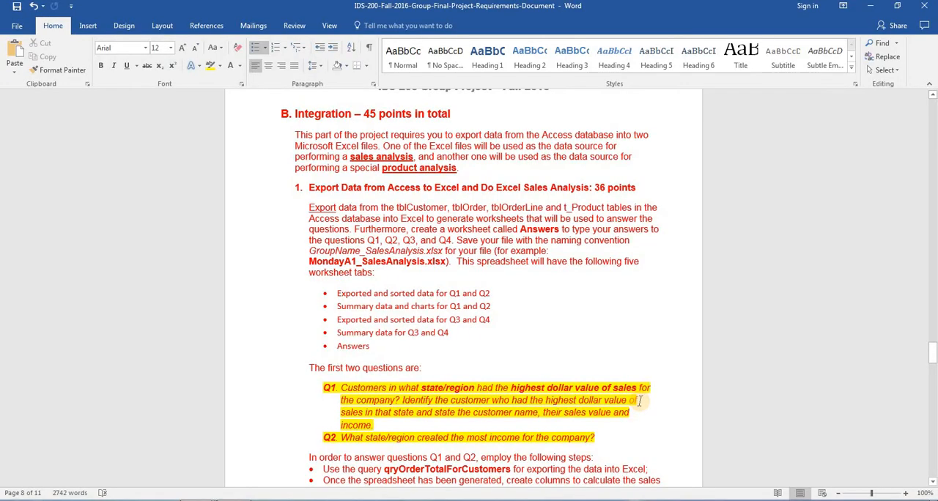
key(alt+Tab)
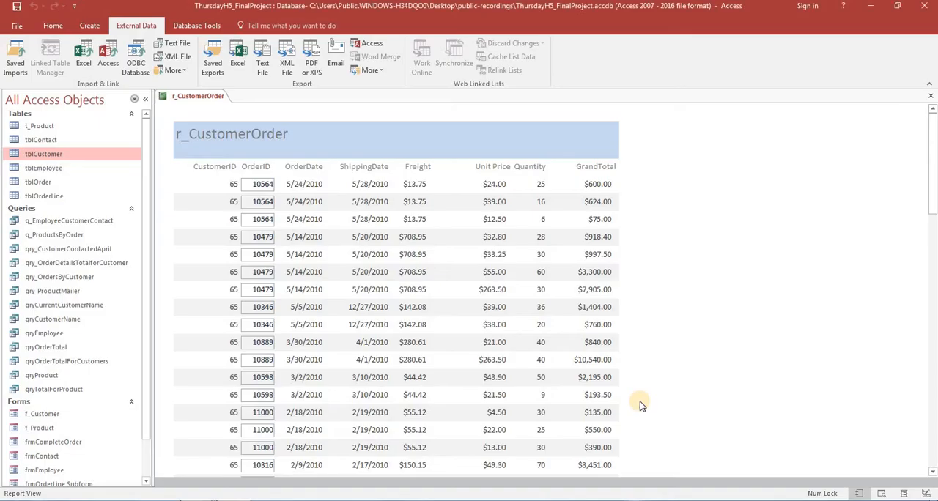
click(33, 182)
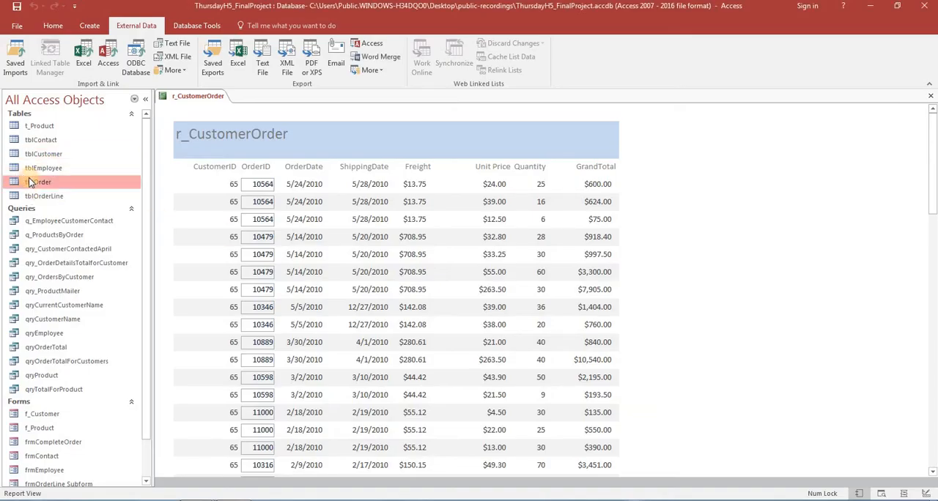
click(236, 60)
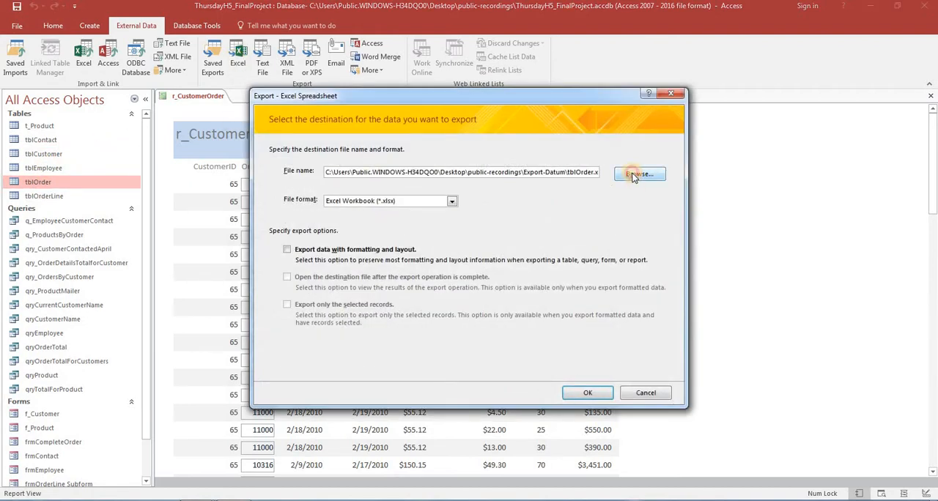
click(634, 174)
click(622, 366)
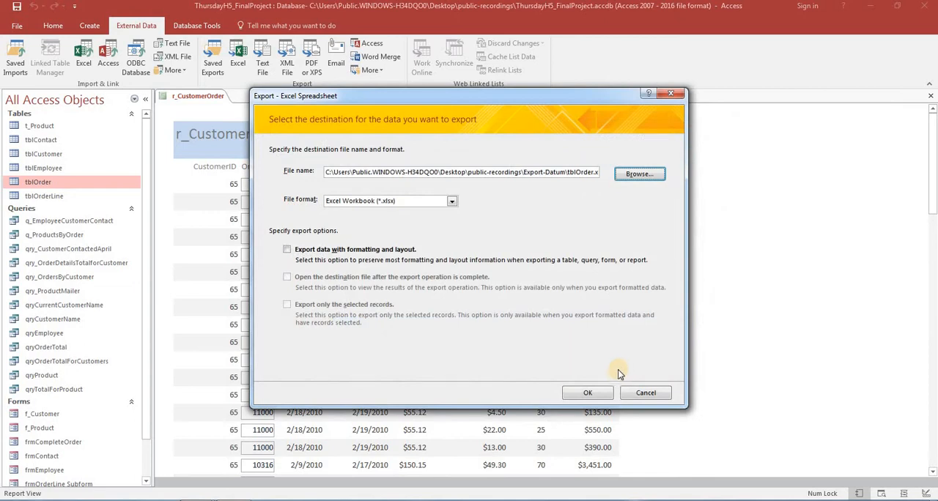
click(590, 394)
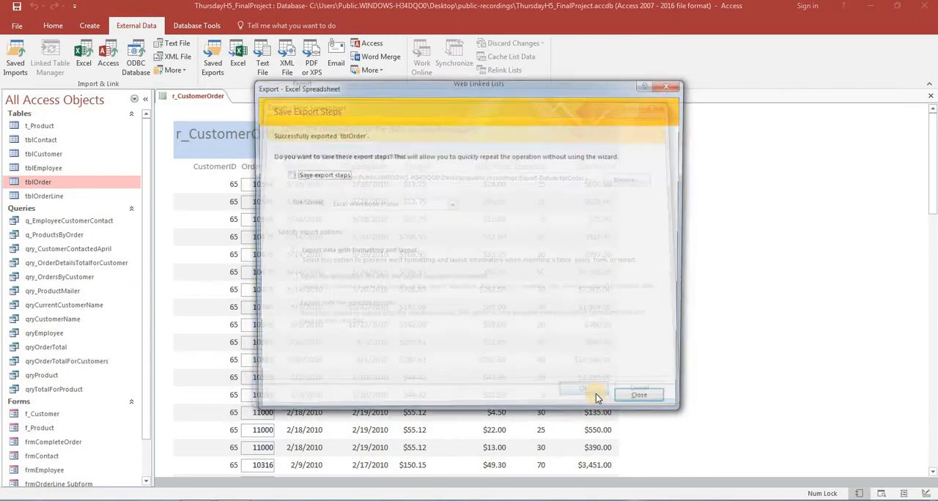
click(644, 403)
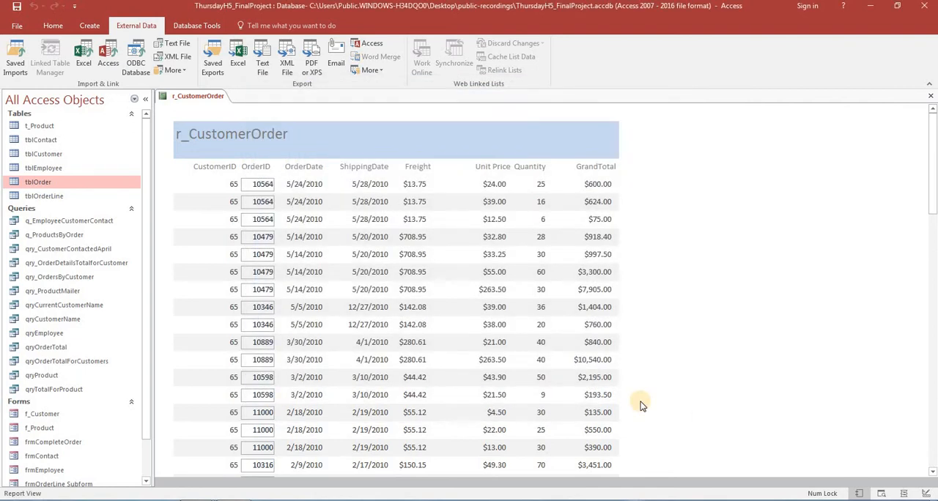
Step: Switch to the Word requirements document and review the required worksheet tabs, questions Q1 and Q2, and the instructions for answering them
key(alt+Tab)
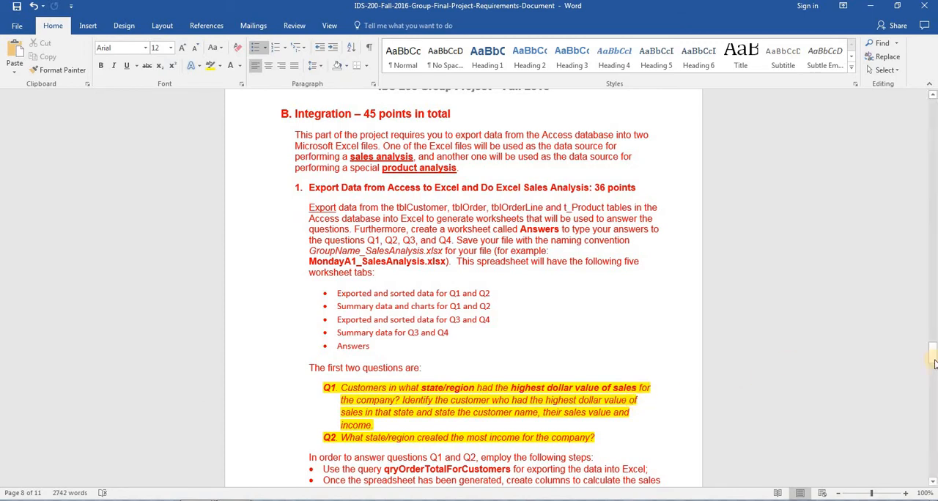
drag(933, 359, 933, 366)
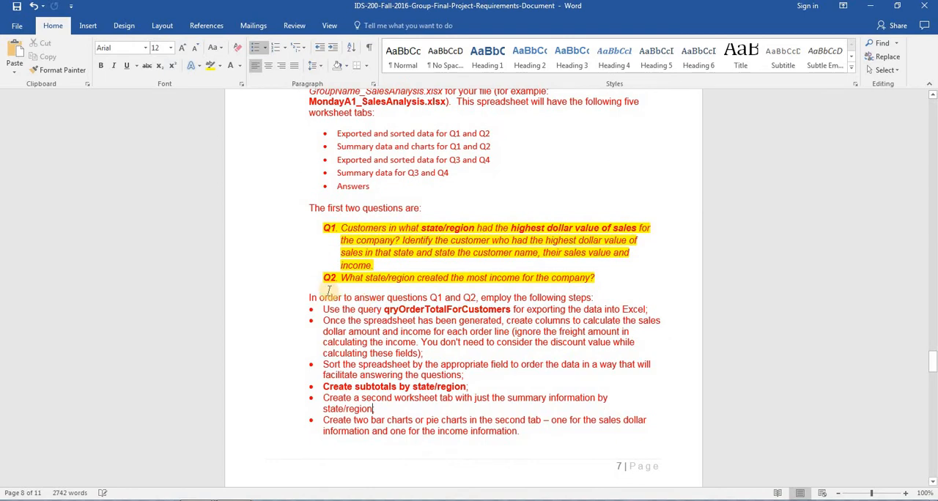
drag(308, 298, 387, 298)
click(571, 187)
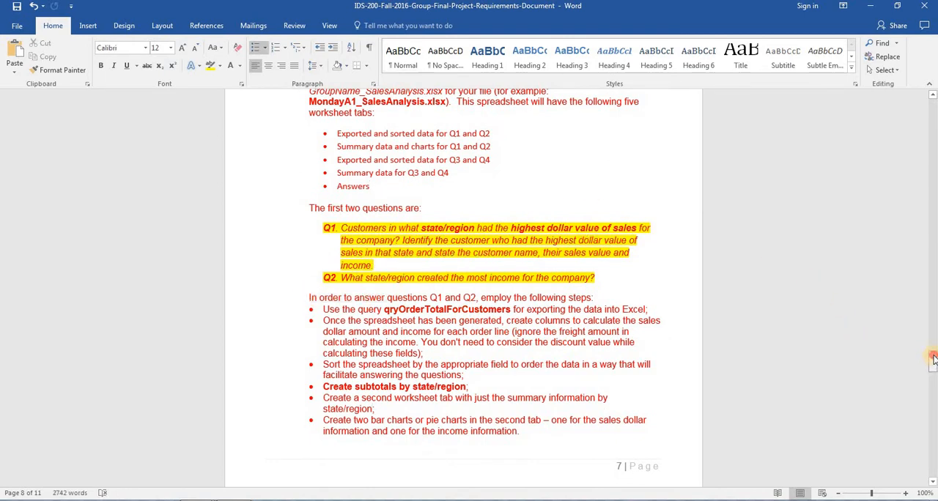
drag(933, 358, 933, 351)
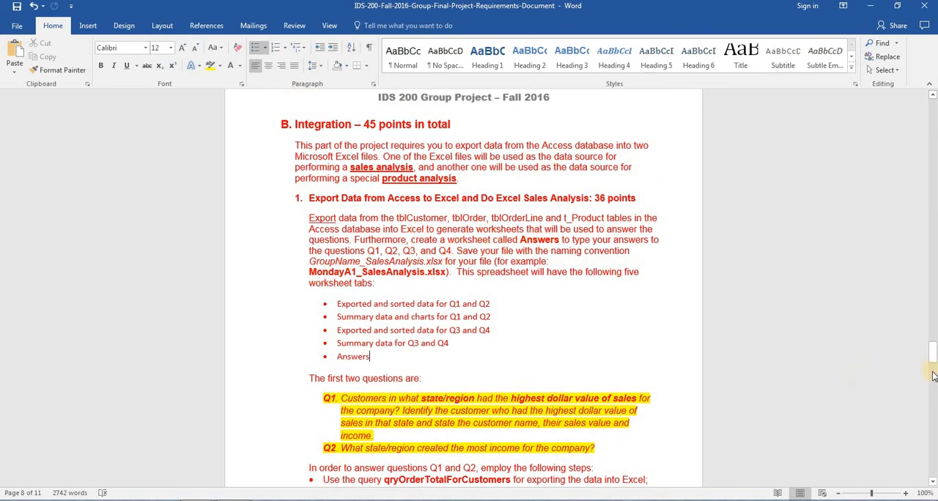
drag(933, 376, 932, 386)
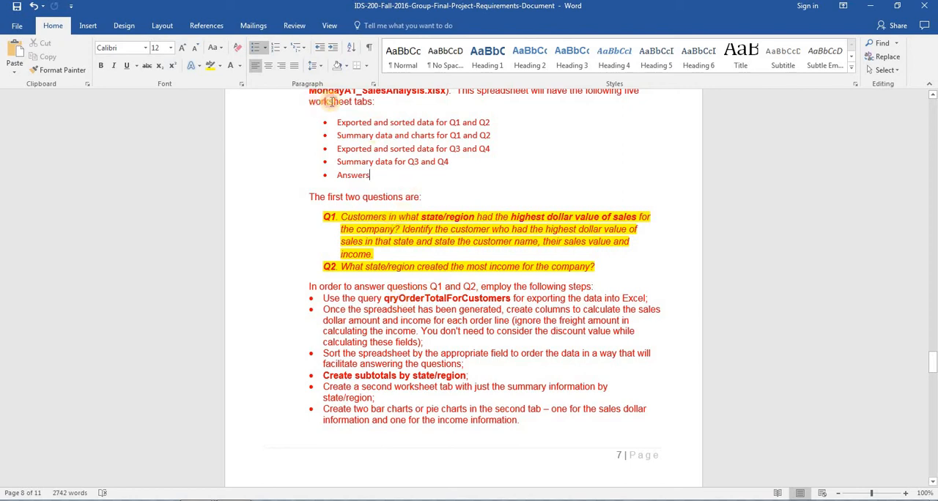
drag(329, 101, 387, 107)
scroll(387, 110, up, 3)
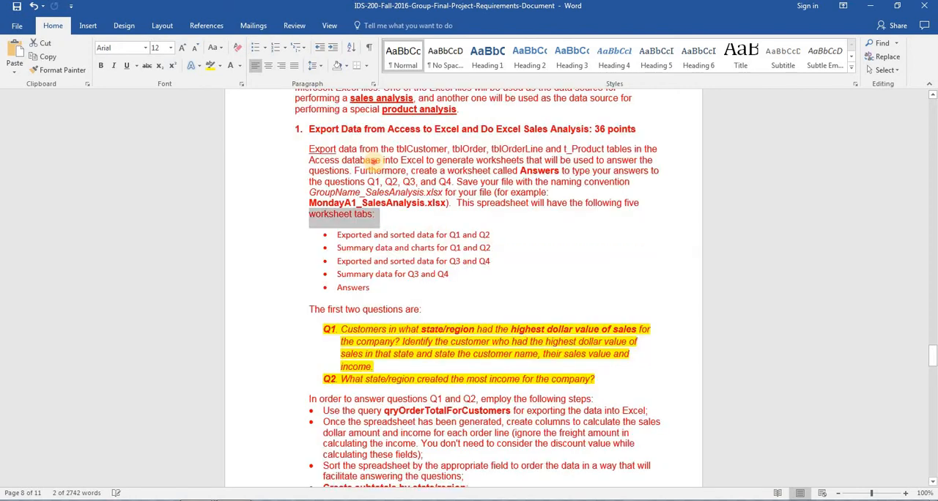
click(372, 159)
scroll(372, 159, down, 3)
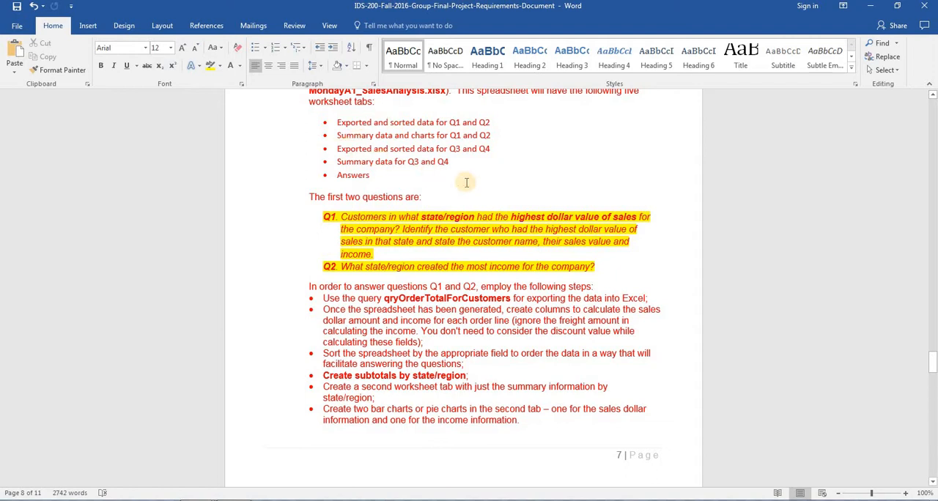
click(387, 299)
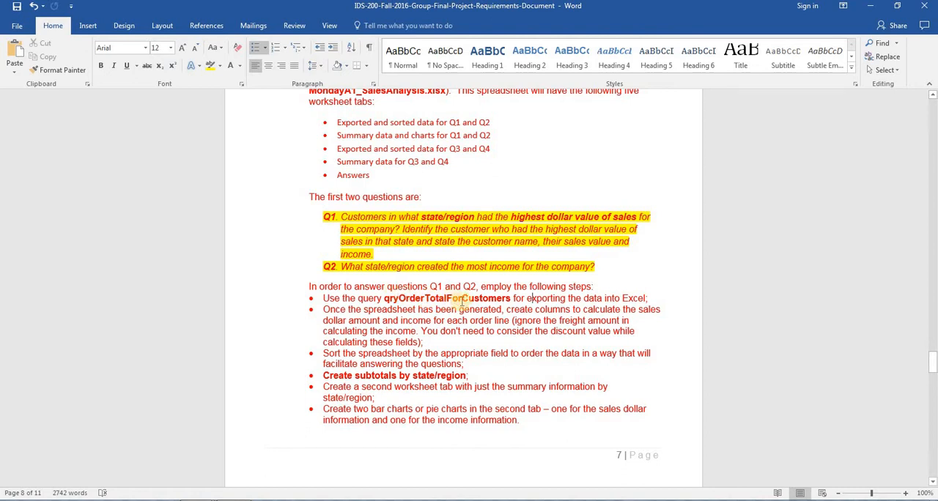
Step: Switch to Access, export the qryOrderTotalForCustomers query as an Excel workbook into the Export-Datum folder, and return to the Word requirements
key(alt+Tab)
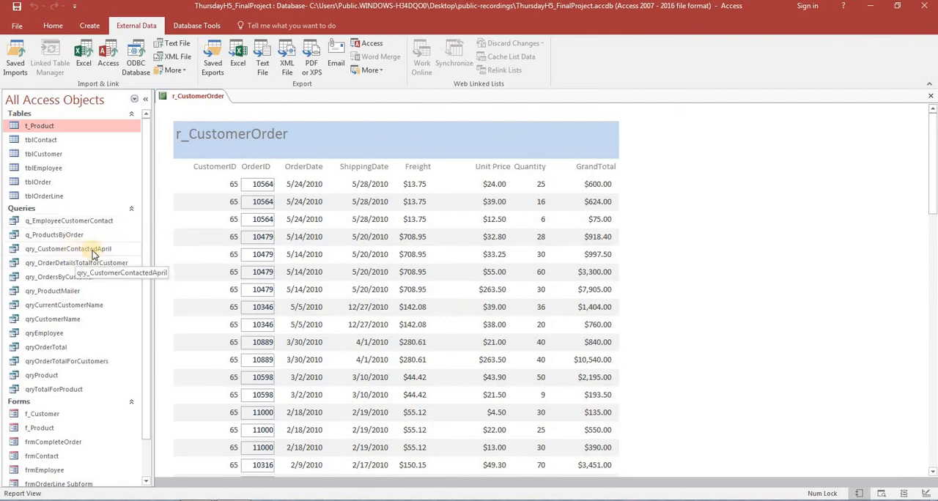
click(59, 360)
click(237, 49)
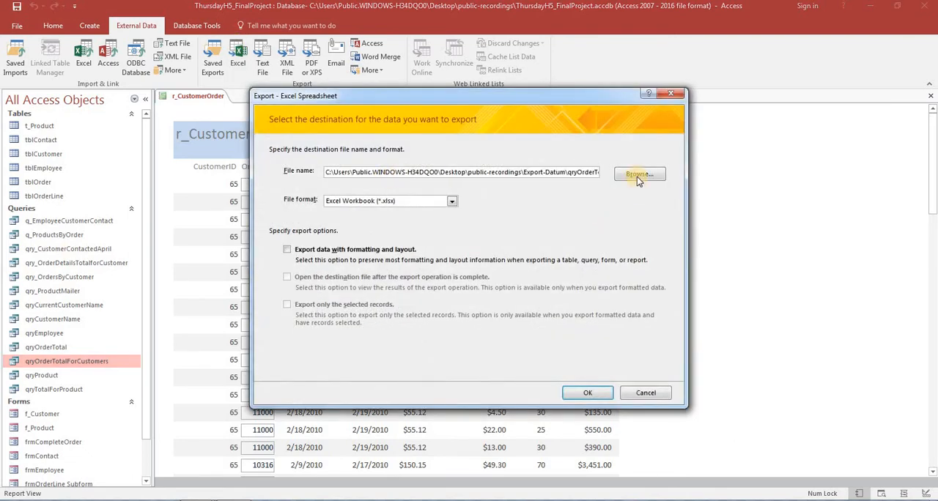
click(636, 176)
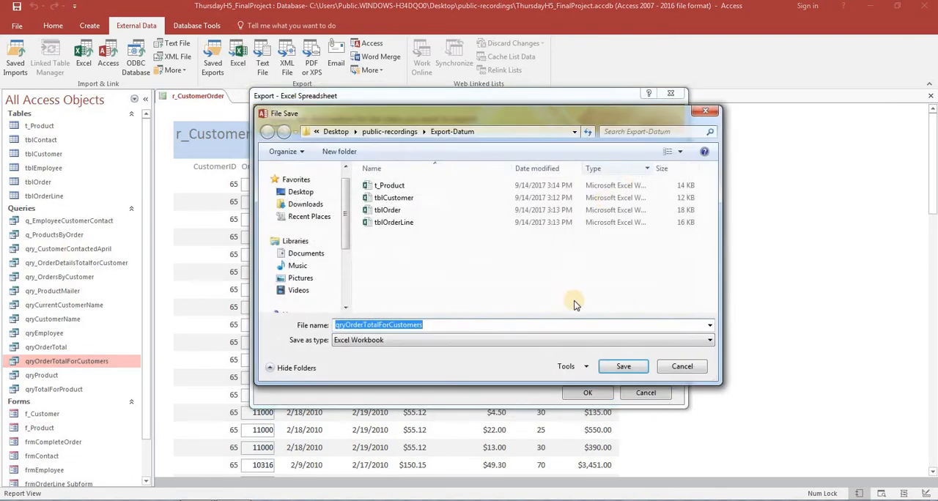
click(624, 368)
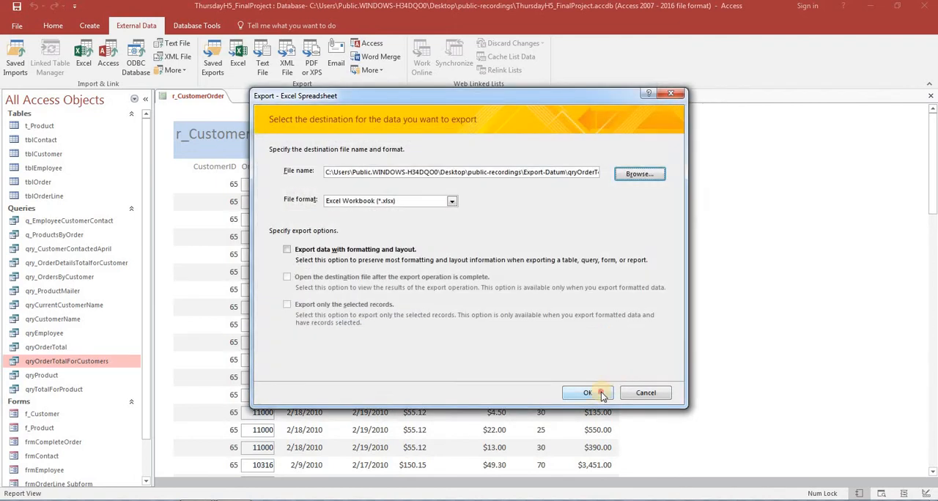
click(588, 394)
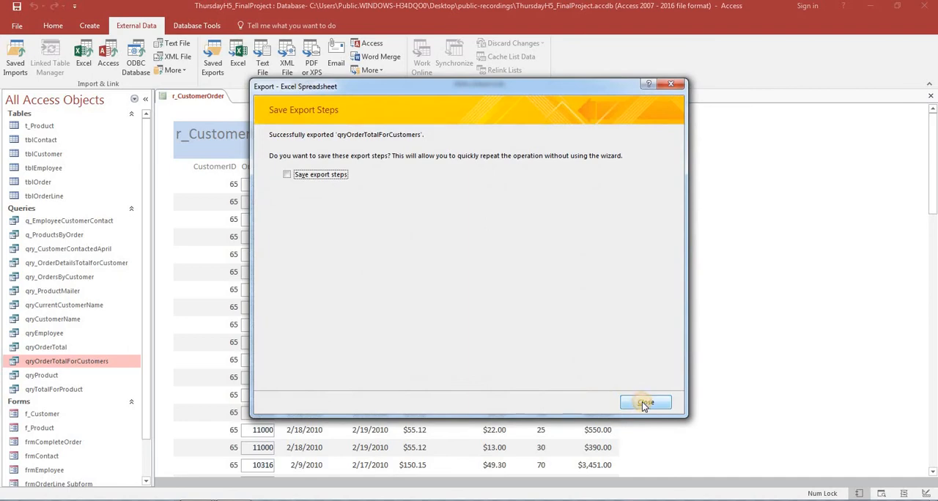
click(645, 403)
key(alt+Tab)
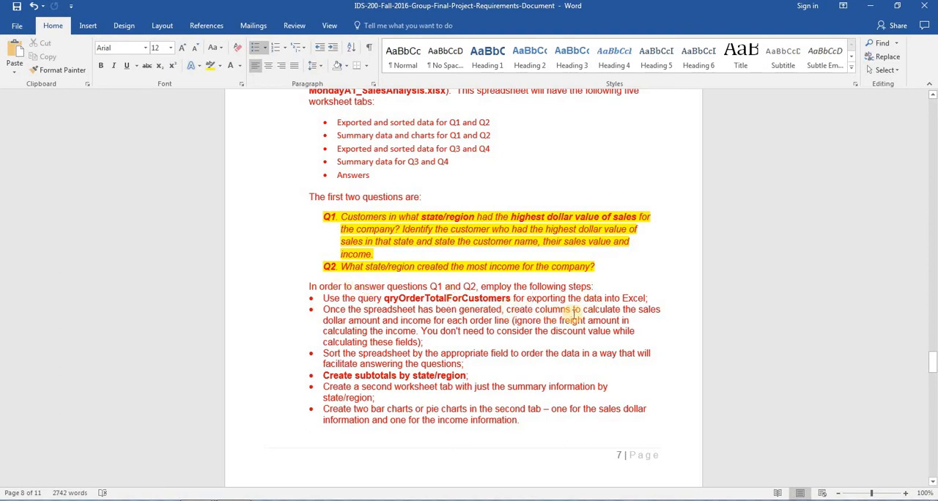
Step: Bold the phrases "columns to calculate the sales" and "amount and income" in the second Q1/Q2 instruction bullet
drag(662, 310, 535, 310)
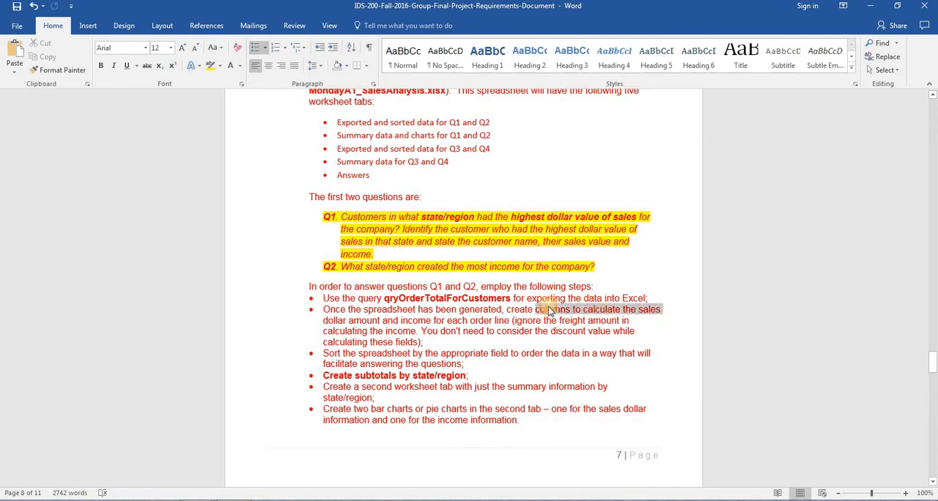
key(ctrl+b)
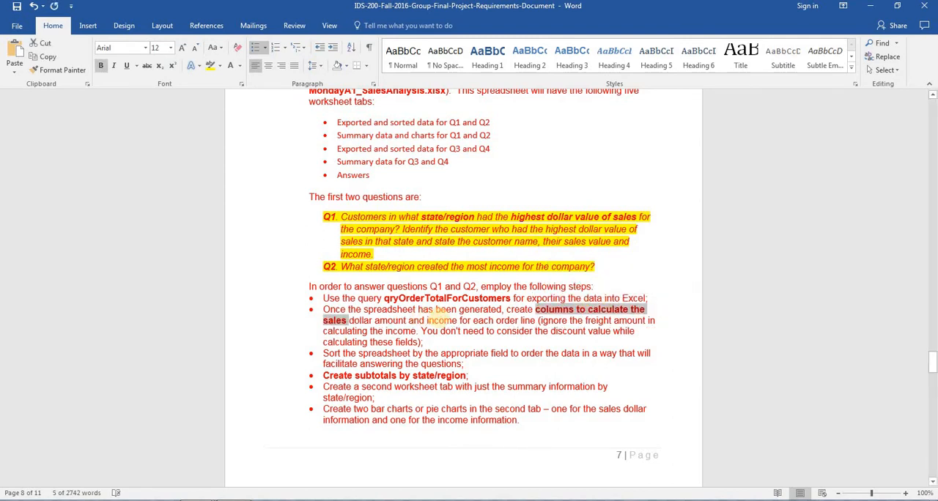
drag(459, 321, 375, 321)
click(425, 314)
click(484, 330)
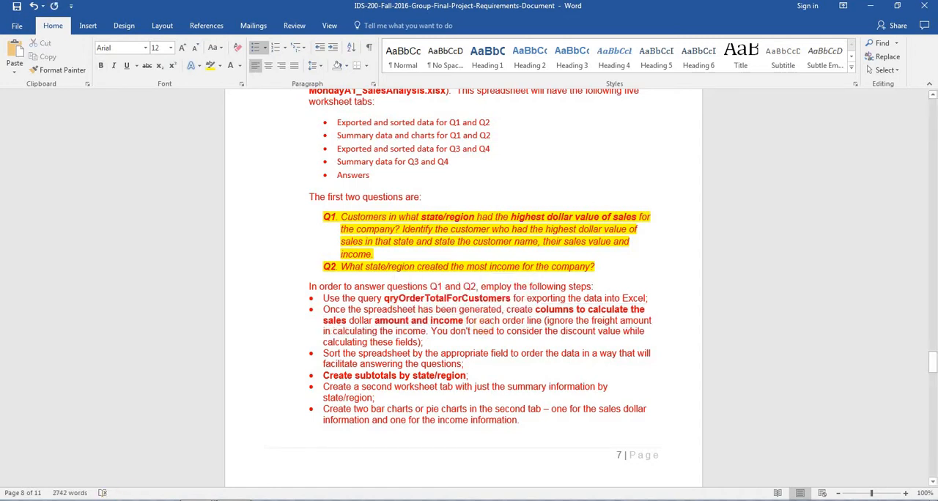
Step: Open the exported qryOrderTotalForCustomers workbook from the Desktop folder public-recordings\Export-Datum and maximize its Excel window
click(119, 500)
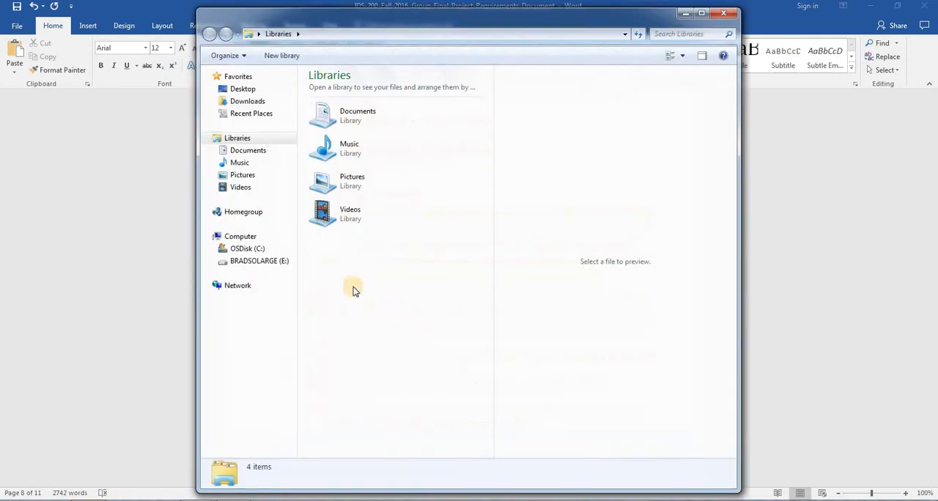
click(244, 90)
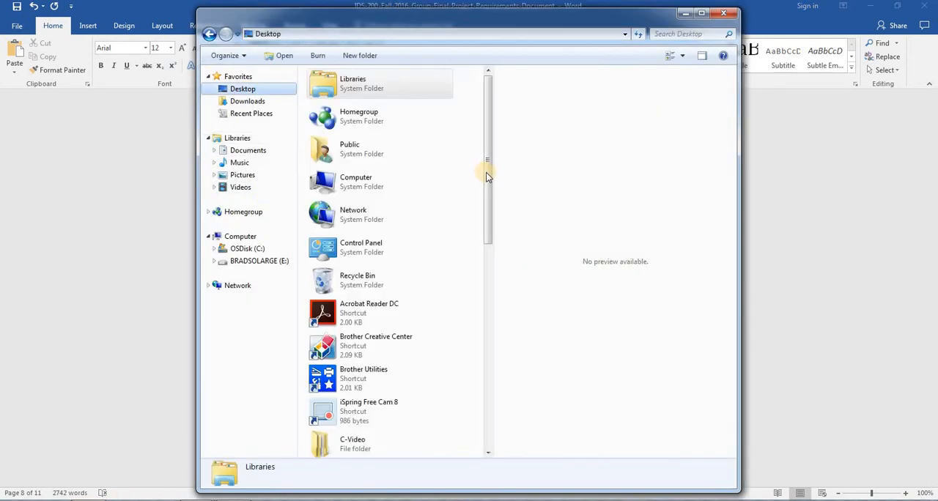
drag(487, 173, 493, 326)
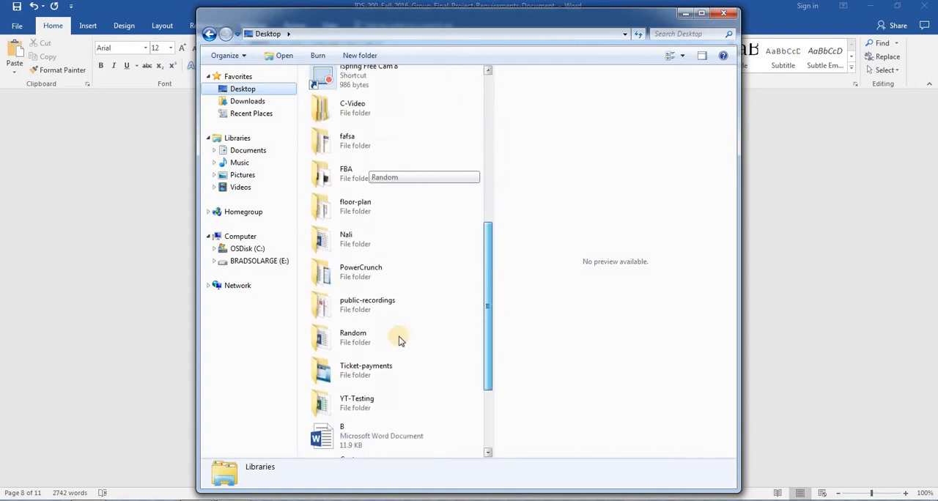
double_click(353, 292)
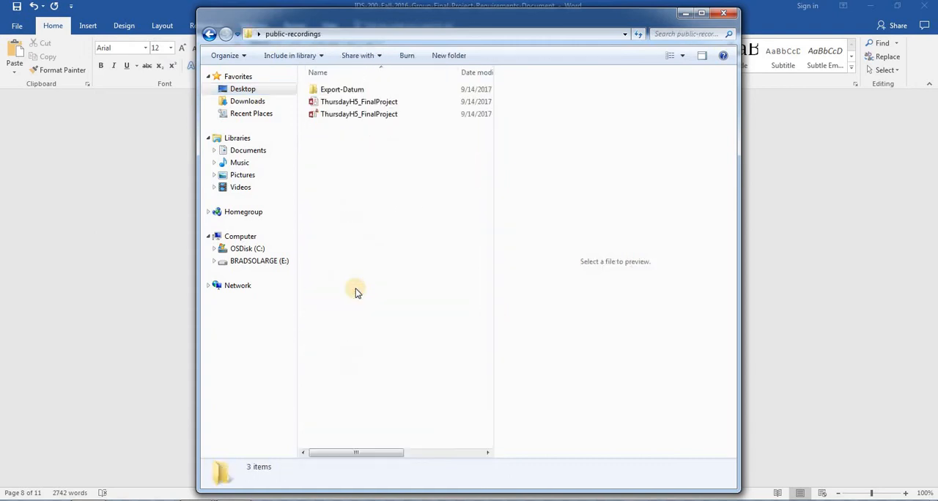
double_click(361, 93)
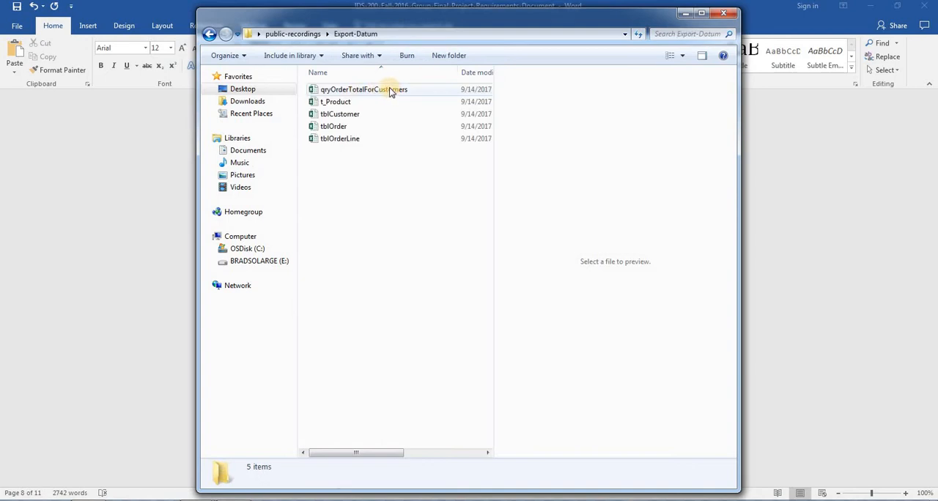
double_click(391, 89)
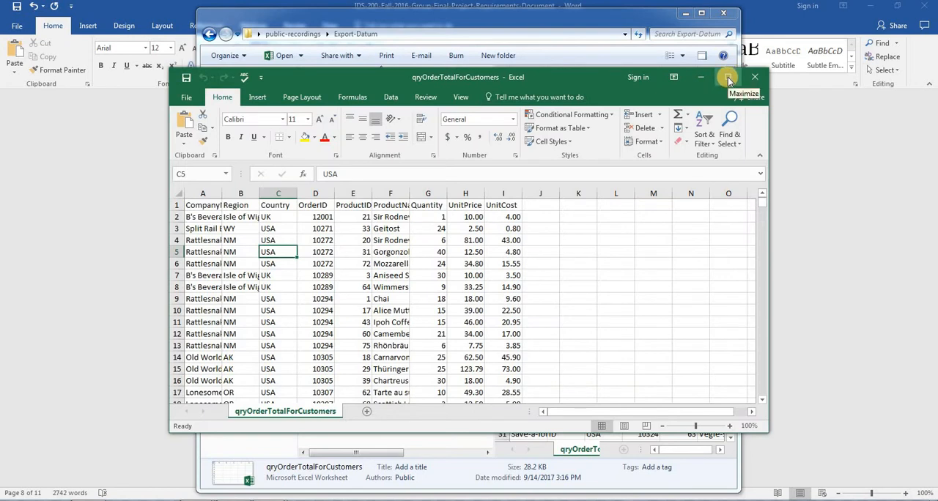
click(727, 78)
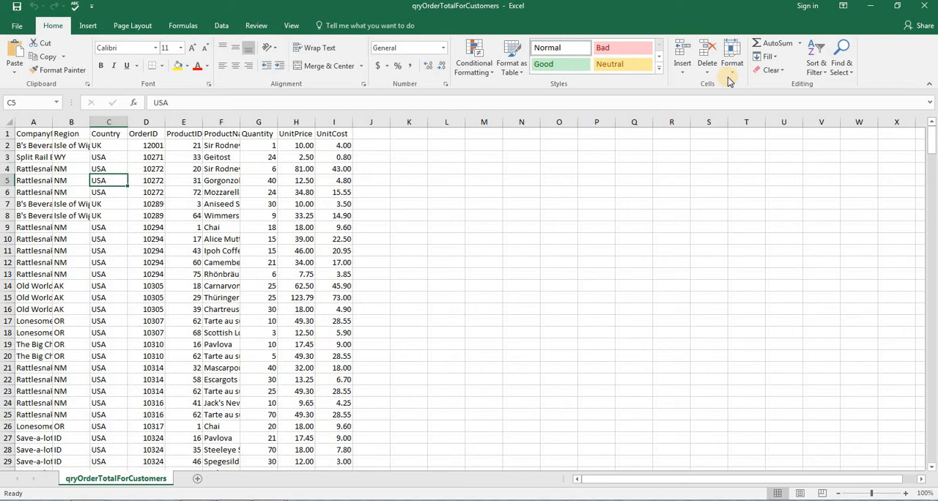
Step: Autofit the CompanyName, Region and ProductName columns, then select cell J1 beside the UnitCost header
double_click(52, 121)
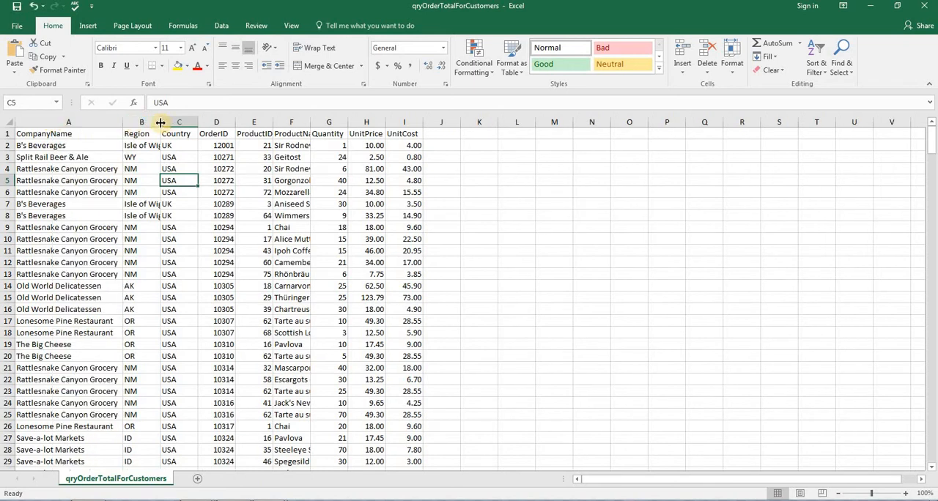
double_click(160, 122)
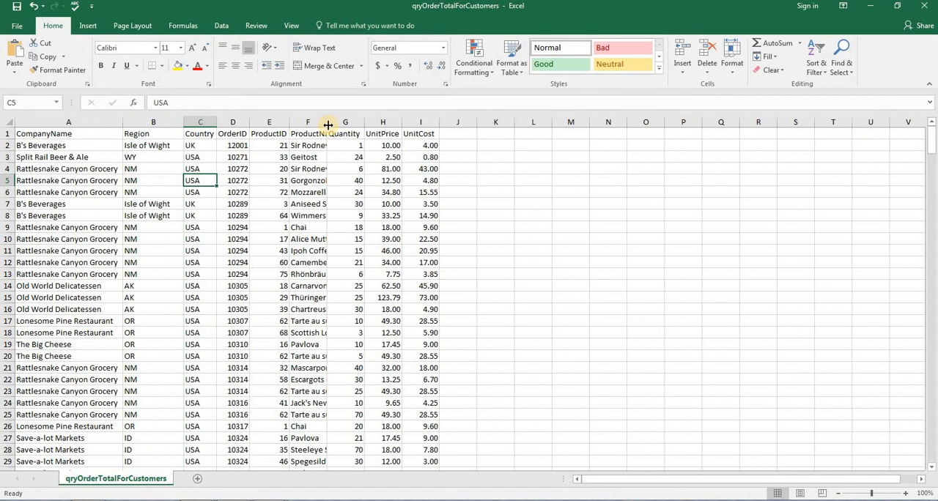
double_click(328, 123)
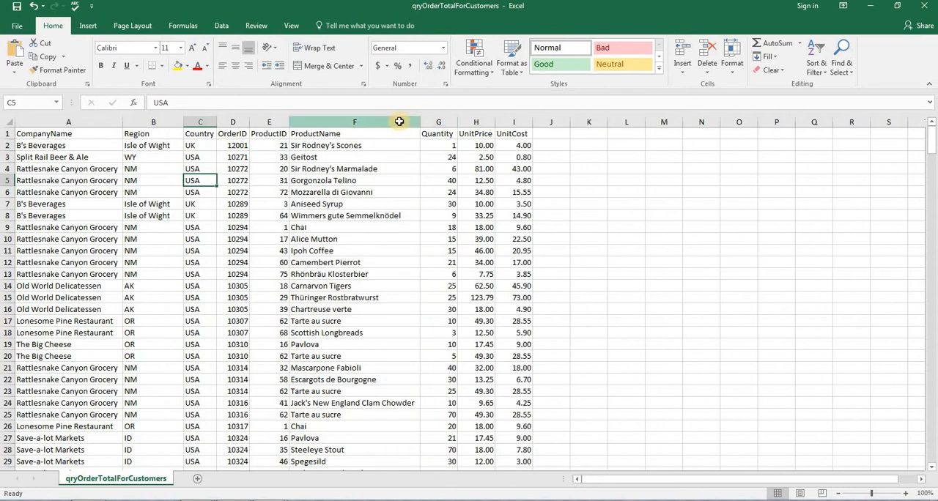
click(400, 120)
click(560, 122)
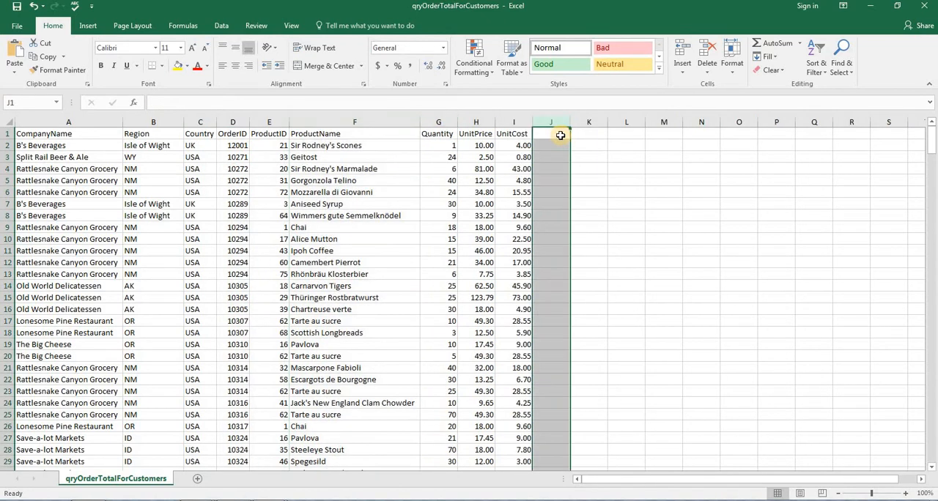
click(560, 134)
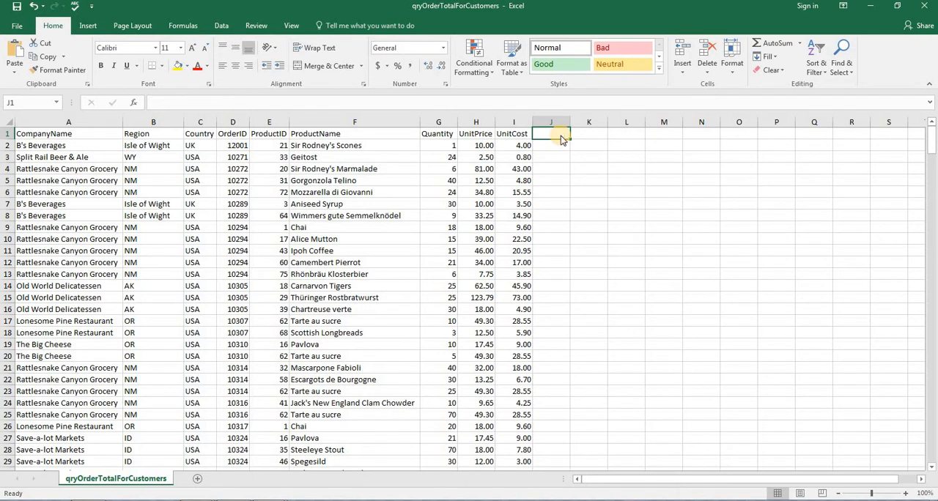
Step: Check the required worksheet tabs in the Word requirements, then return to Excel and add a worksheet named Summary
key(alt+Tab)
key(alt+Tab)
key(alt+Tab)
key(alt+Tab)
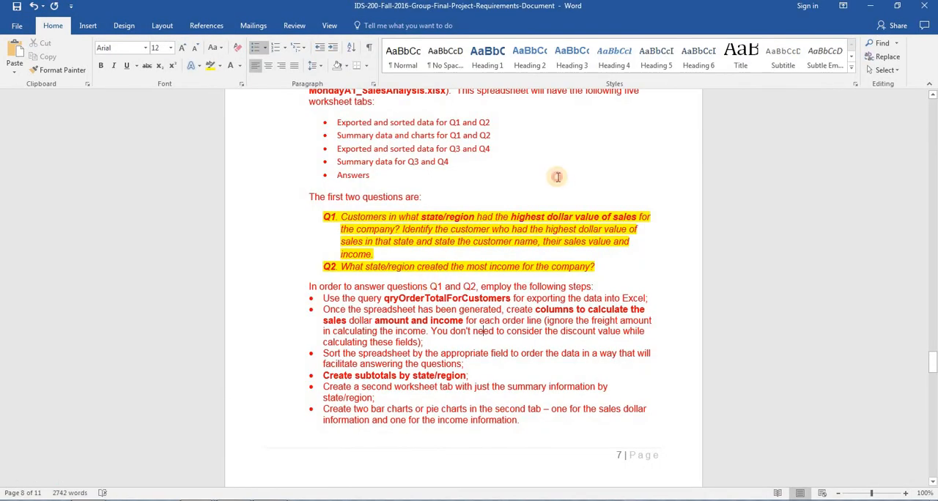
click(557, 176)
scroll(586, 183, up, 5)
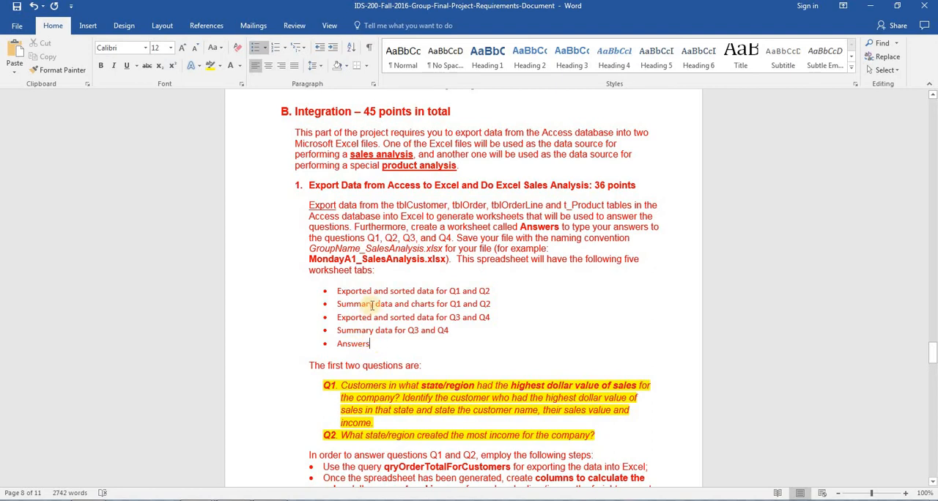
drag(374, 307, 341, 310)
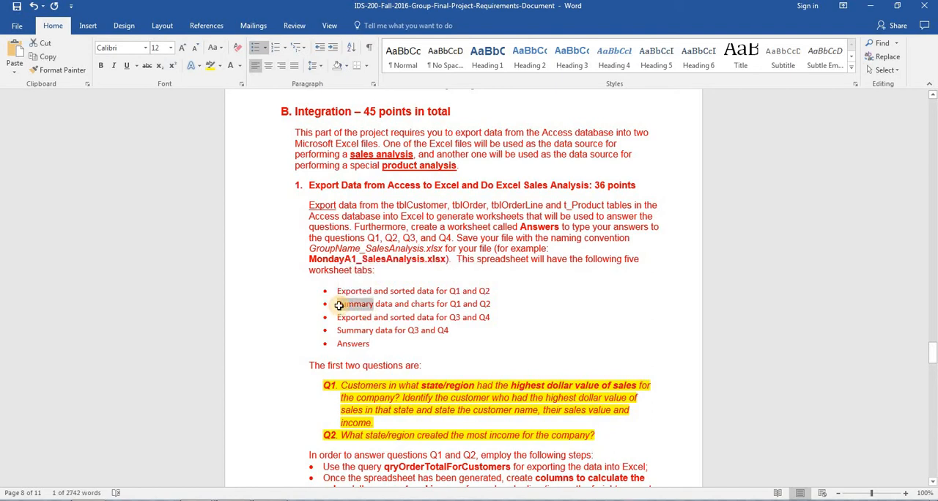
key(alt+Tab)
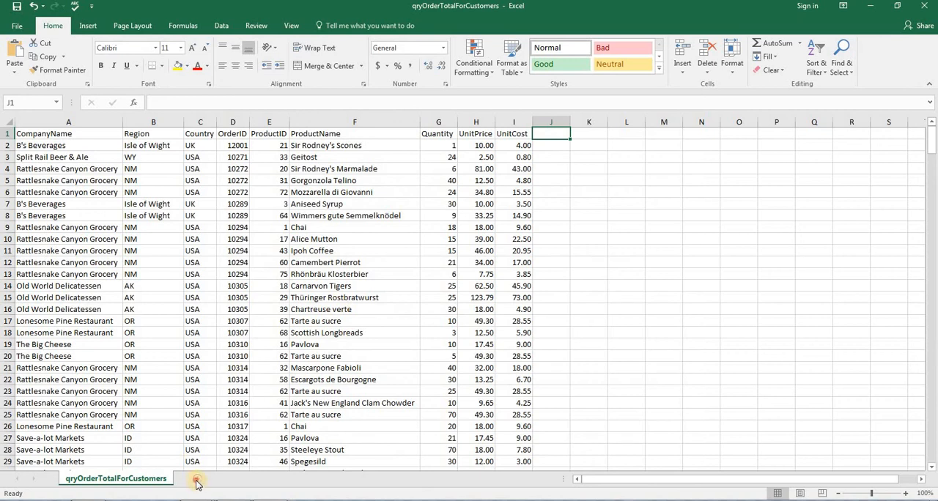
click(197, 482)
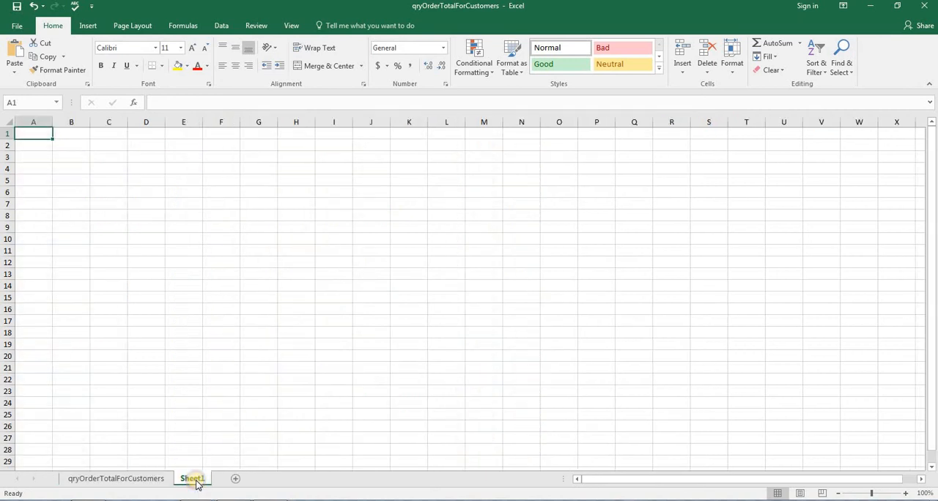
right_click(196, 482)
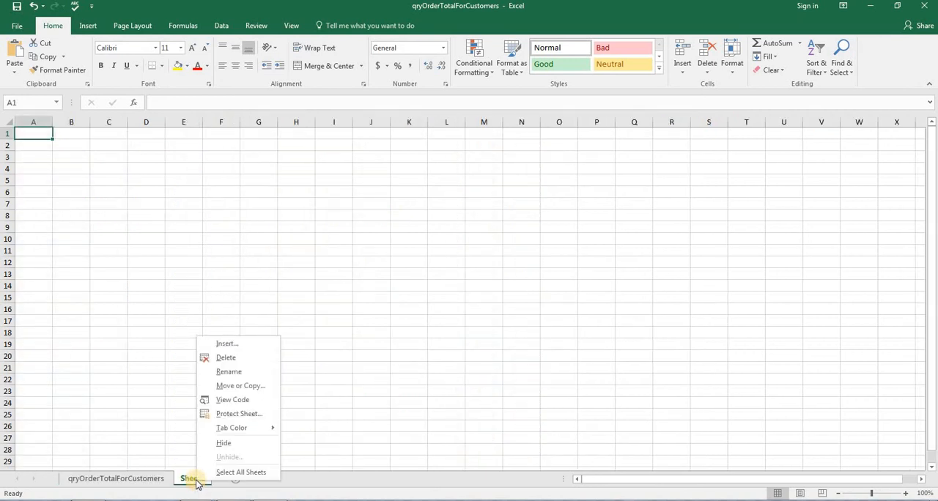
text(r)
text(Summary)
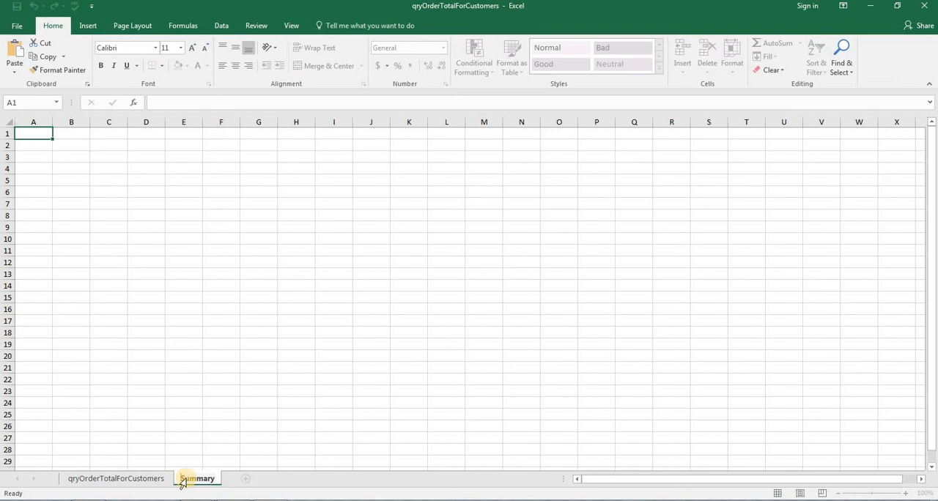
Step: Check the last required tabs in the Word document, then return to Excel and add a worksheet named Answers
key(alt+Tab)
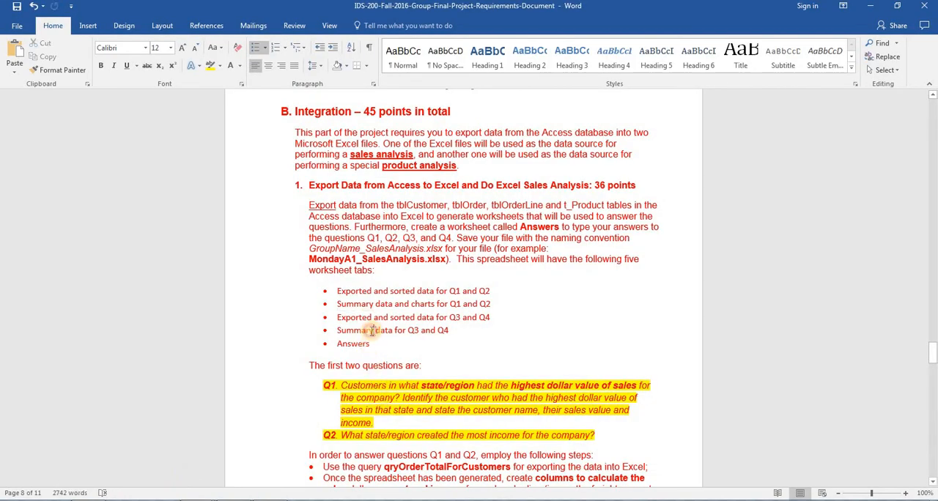
double_click(365, 331)
double_click(340, 347)
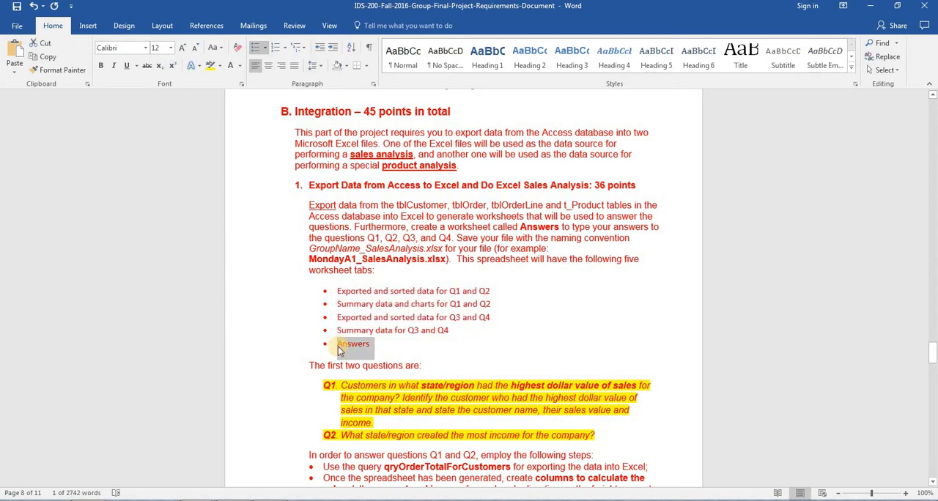
key(alt+Tab)
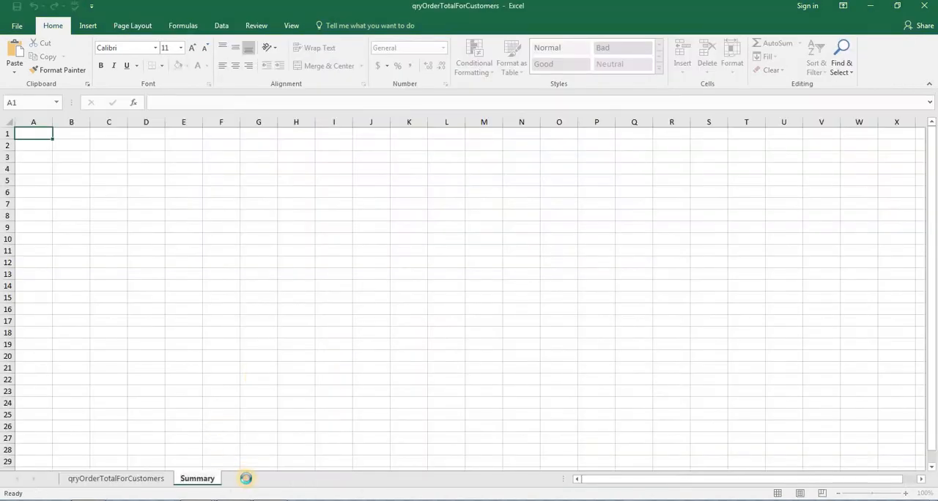
click(248, 480)
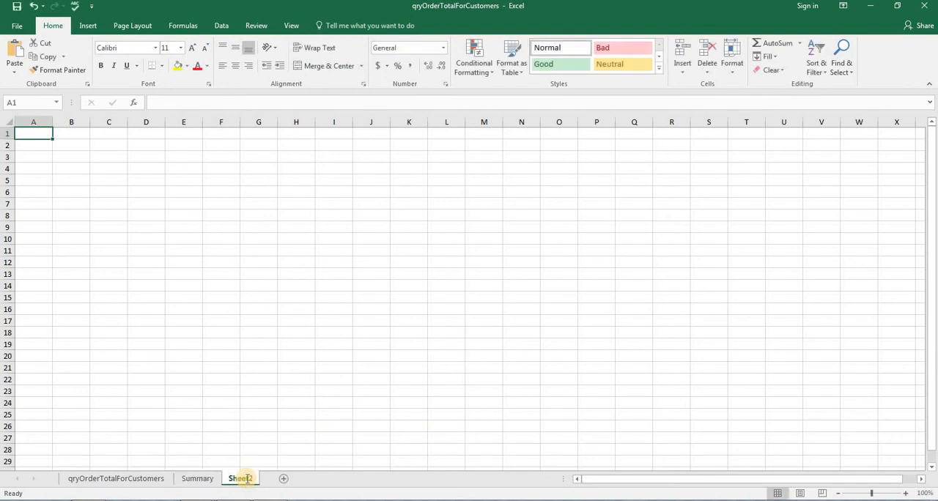
double_click(242, 479)
text(Answers)
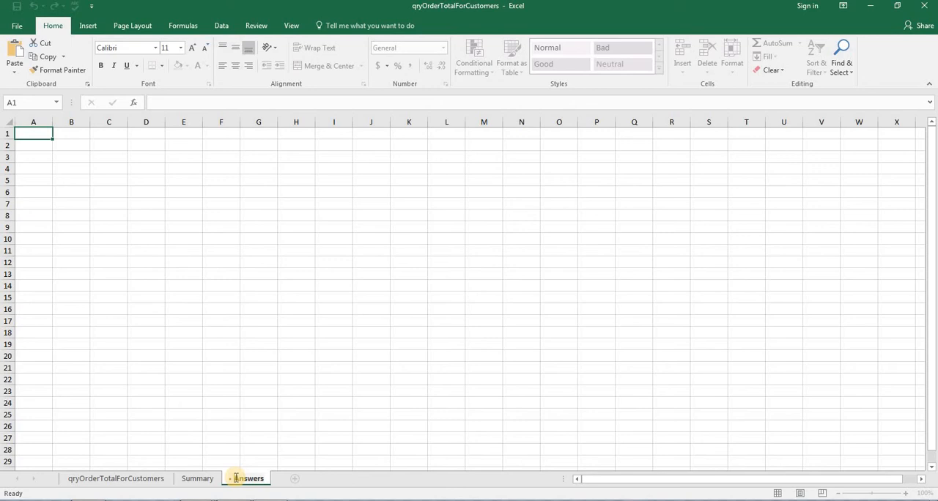
key(BackSpace)
key(BackSpace)
key(Return)
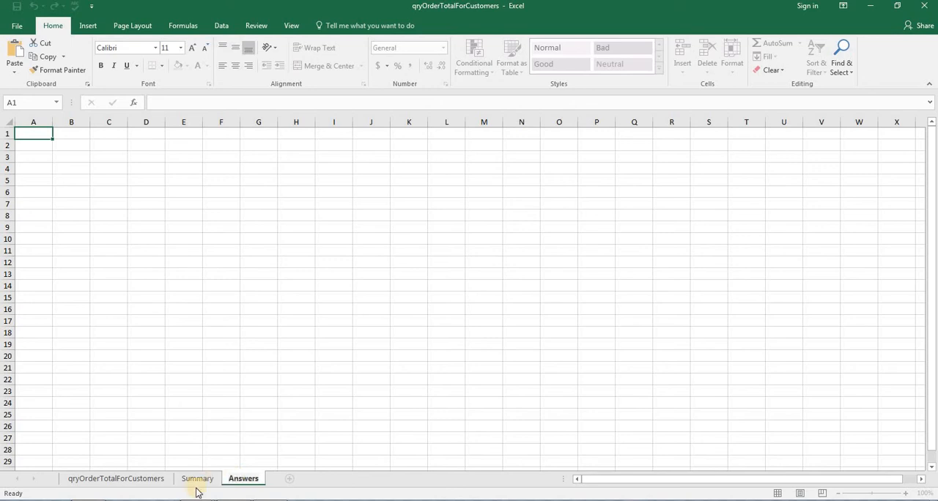
Step: Create a copy of the Summary worksheet before the original Summary sheet, then view the qryOrderTotalForCustomers sheet
right_click(195, 480)
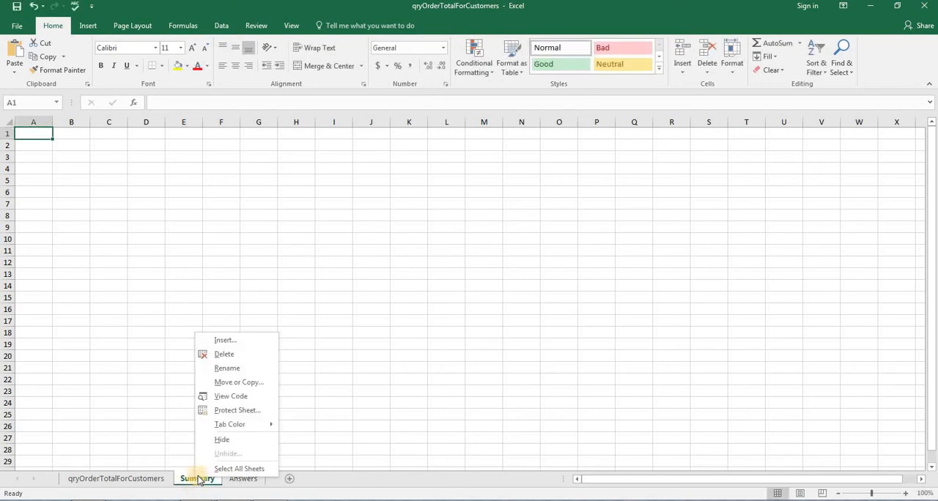
click(236, 384)
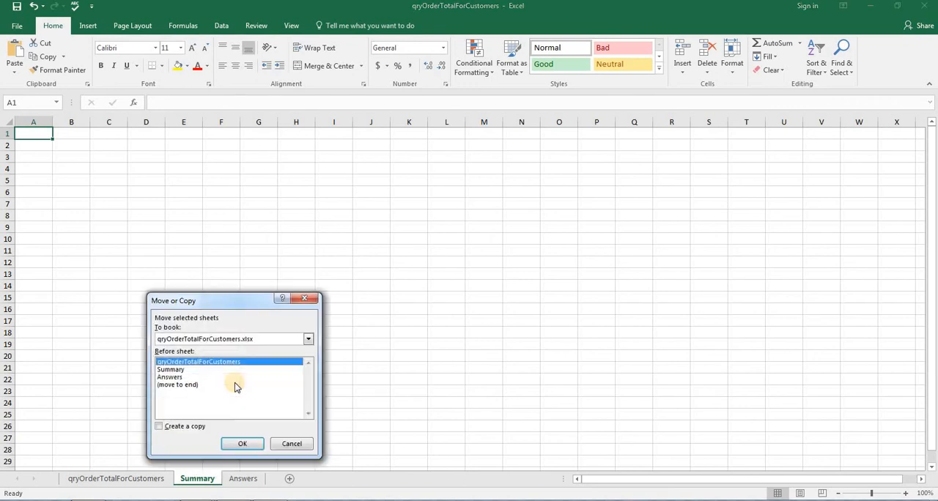
click(188, 372)
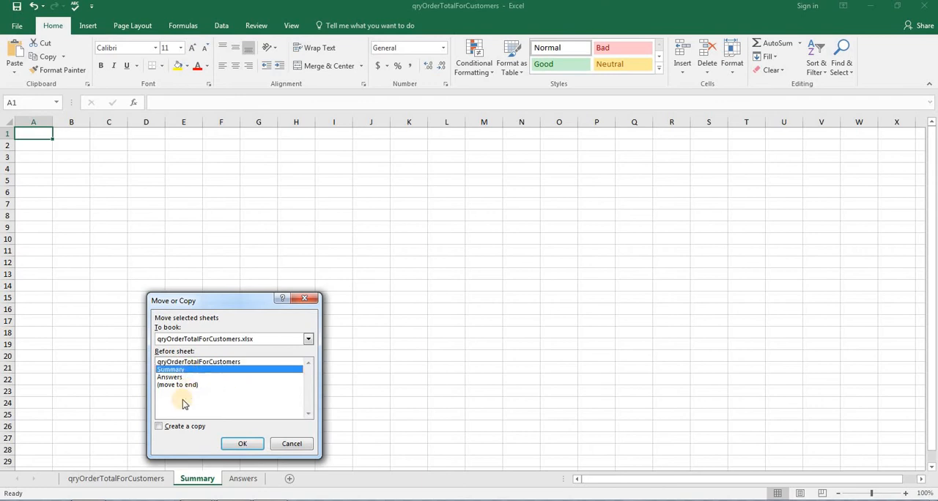
click(160, 428)
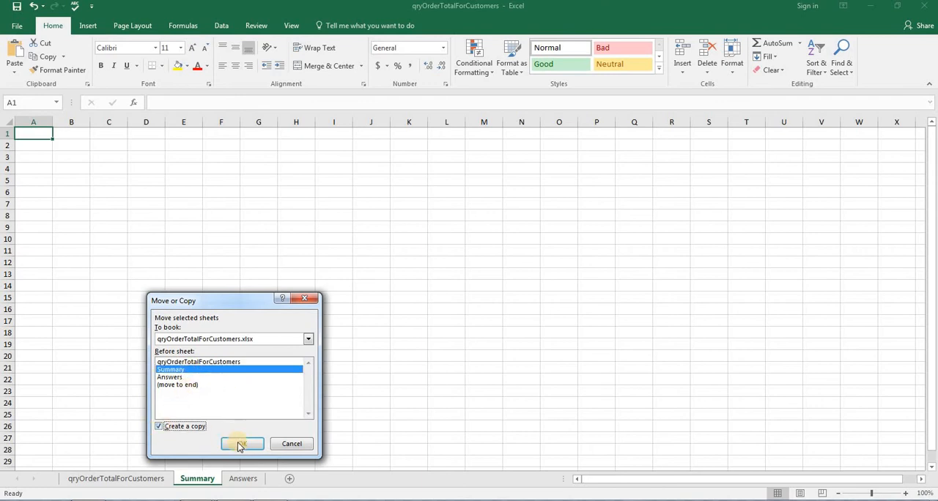
click(239, 443)
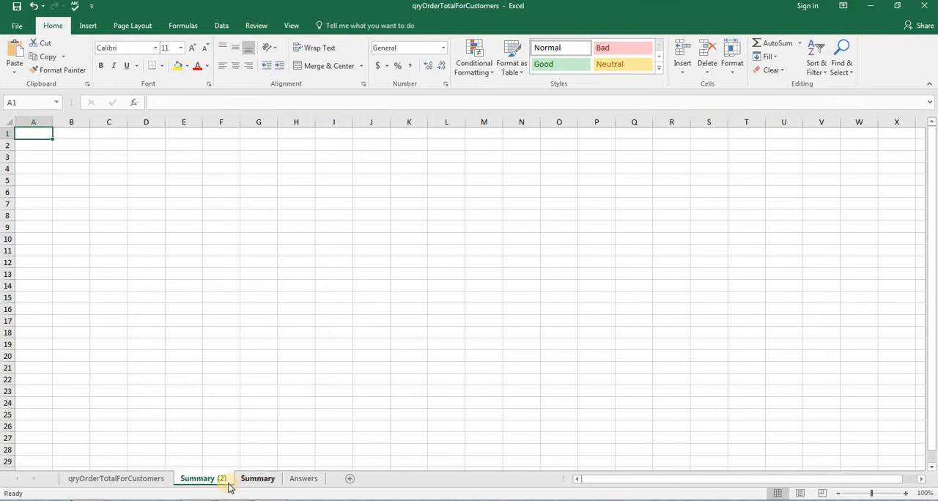
click(160, 480)
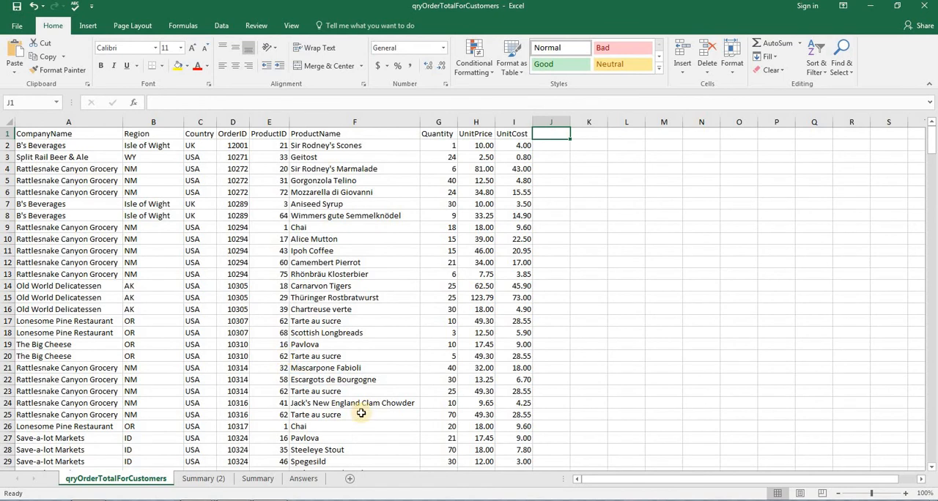
click(197, 488)
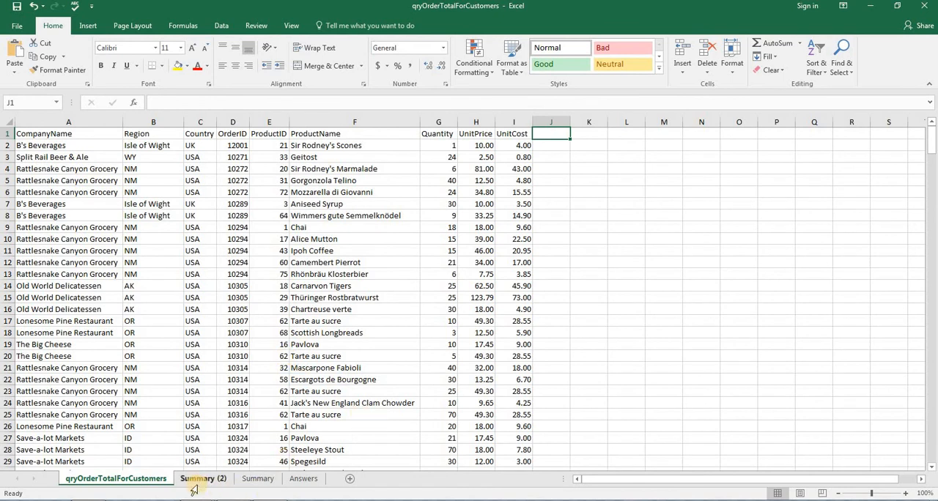
Step: Copy the label Q1 from the Word requirements document and paste it as plain text into cell C2 of Excel's Answers worksheet
key(alt+Tab)
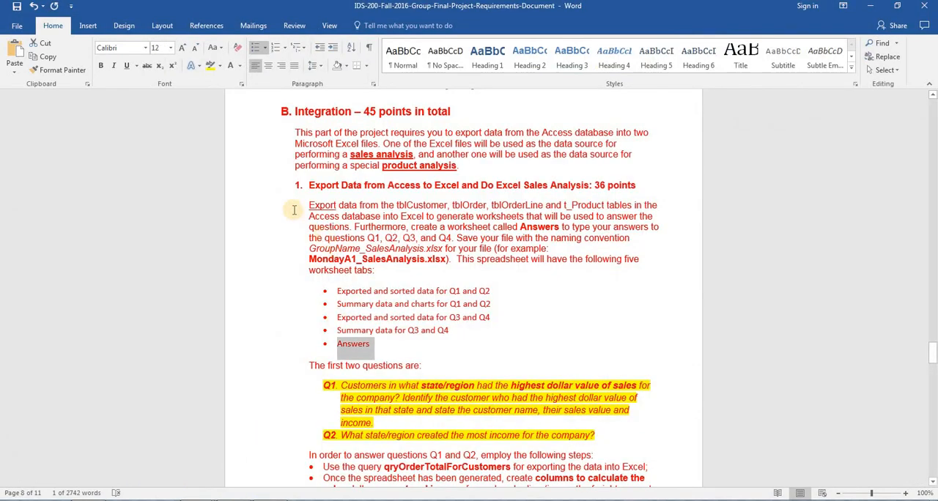
click(331, 237)
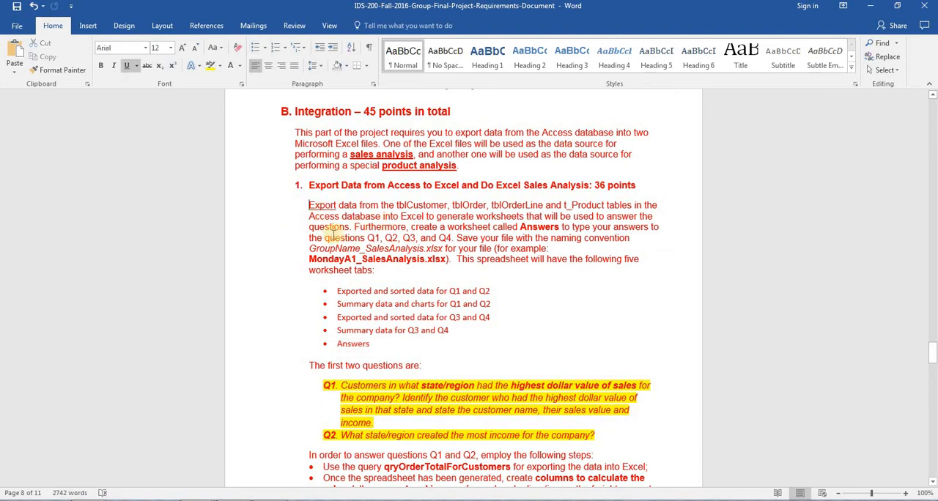
double_click(371, 239)
key(ctrl+c)
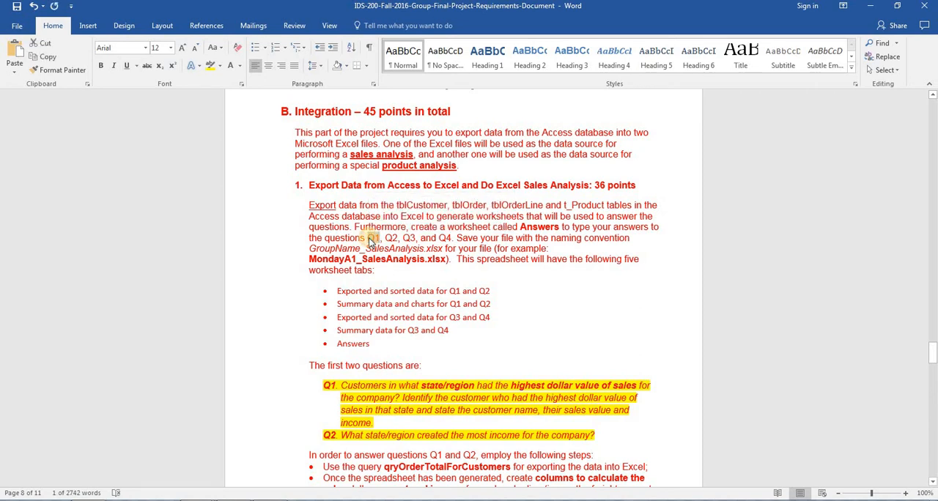
key(alt+Tab)
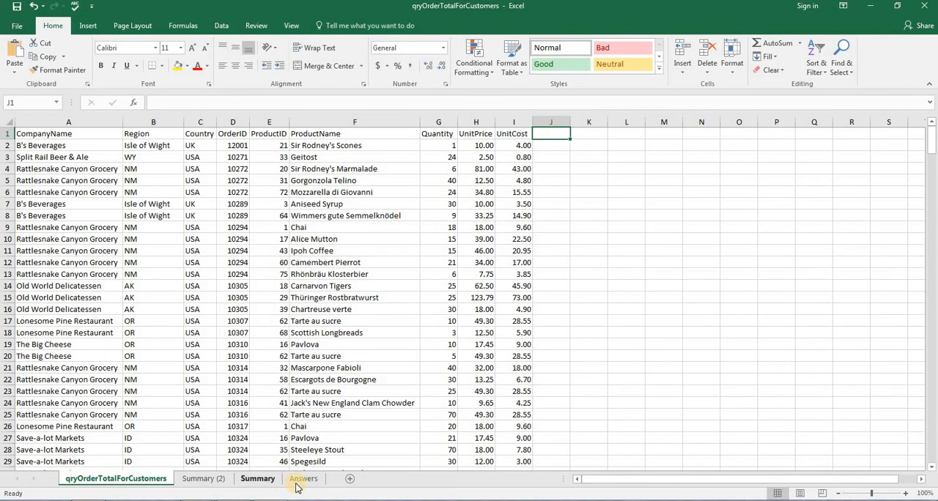
click(303, 479)
click(109, 145)
key(ctrl+v)
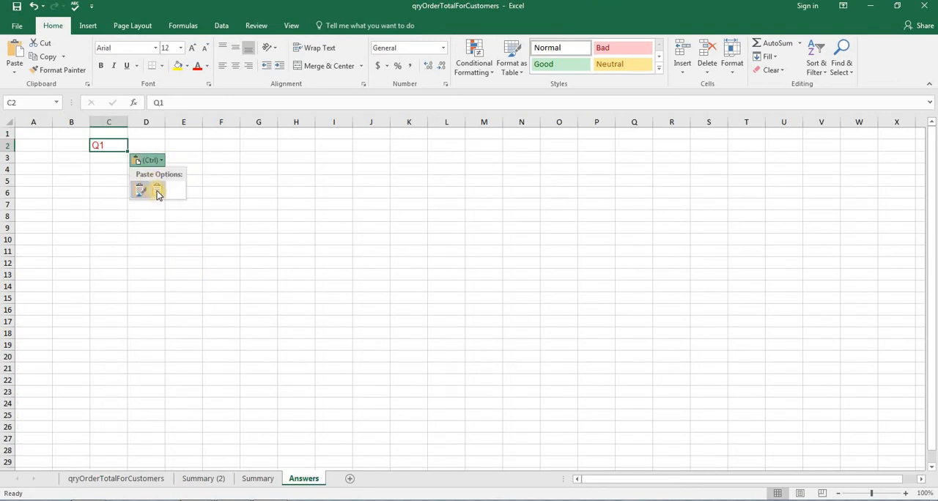
click(156, 190)
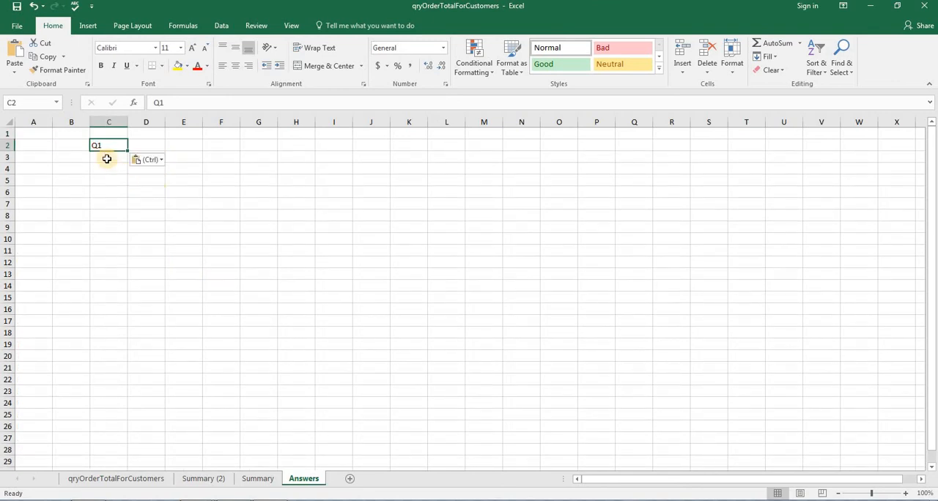
Step: Extend the Q1 label into a series down to Q4, placing the four question labels in cells C3 to C6
click(107, 159)
click(106, 147)
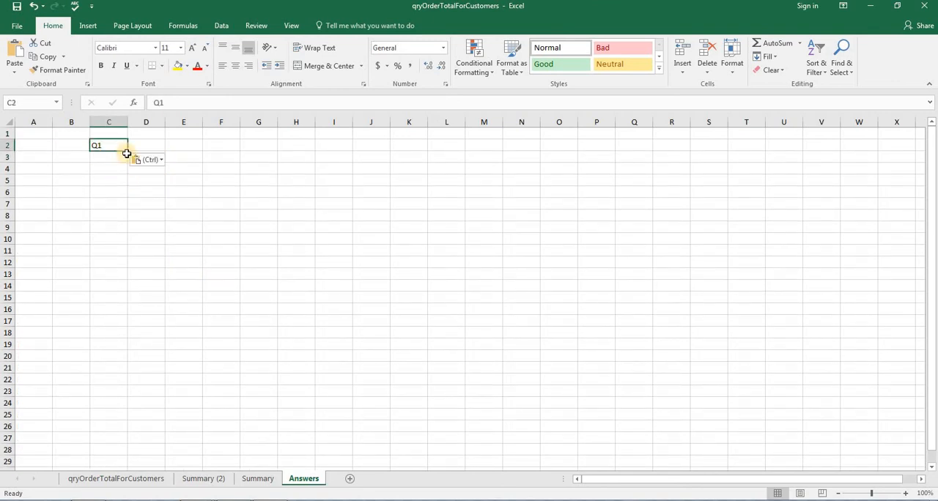
drag(128, 151, 125, 182)
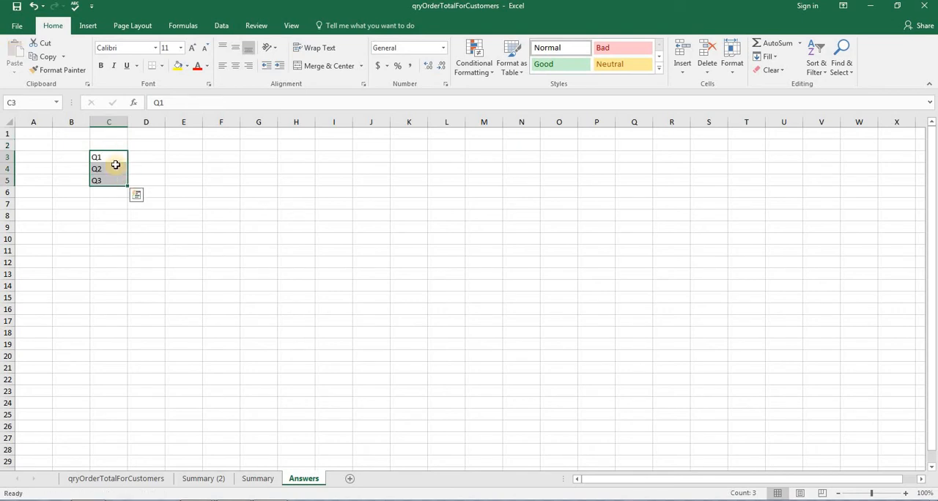
click(143, 158)
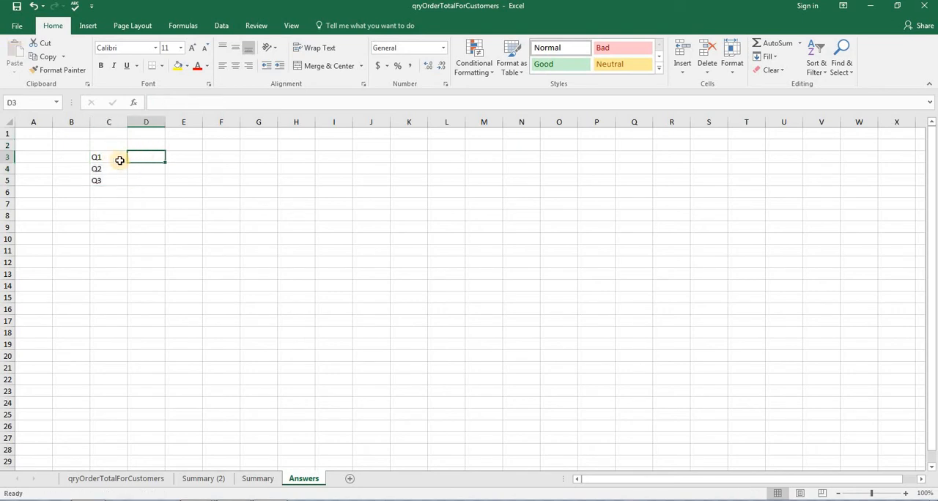
click(110, 158)
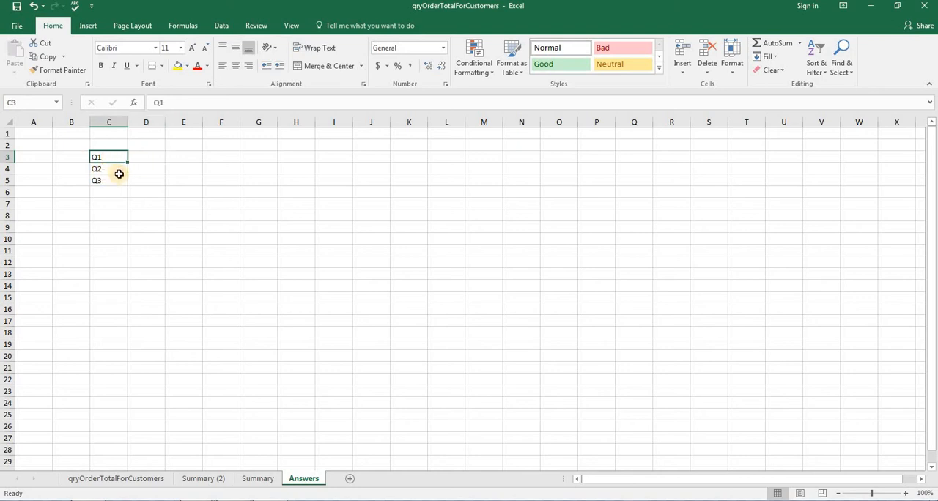
click(118, 180)
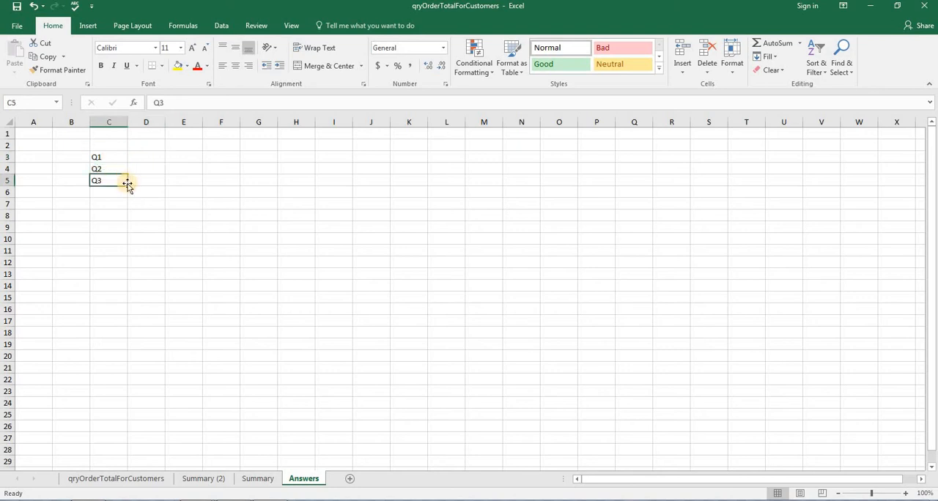
drag(126, 185, 132, 202)
click(147, 184)
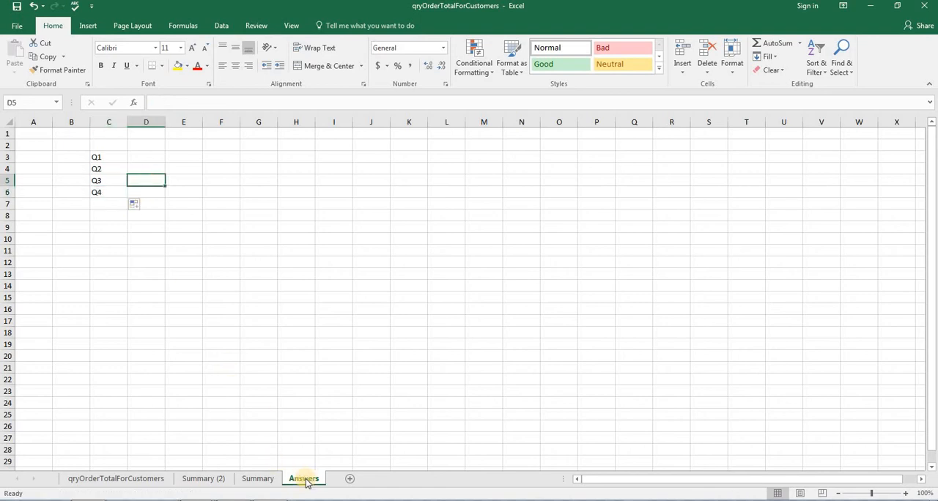
Step: Check the file naming convention in the Word requirements, then copy the name ThursdayH5_SalesAnalysist from the db-querys Word document
key(alt+Tab)
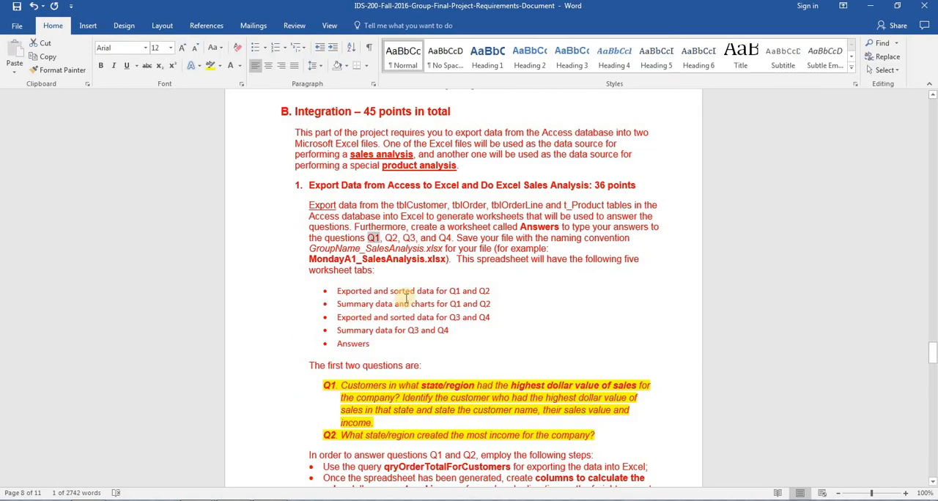
drag(521, 227, 563, 227)
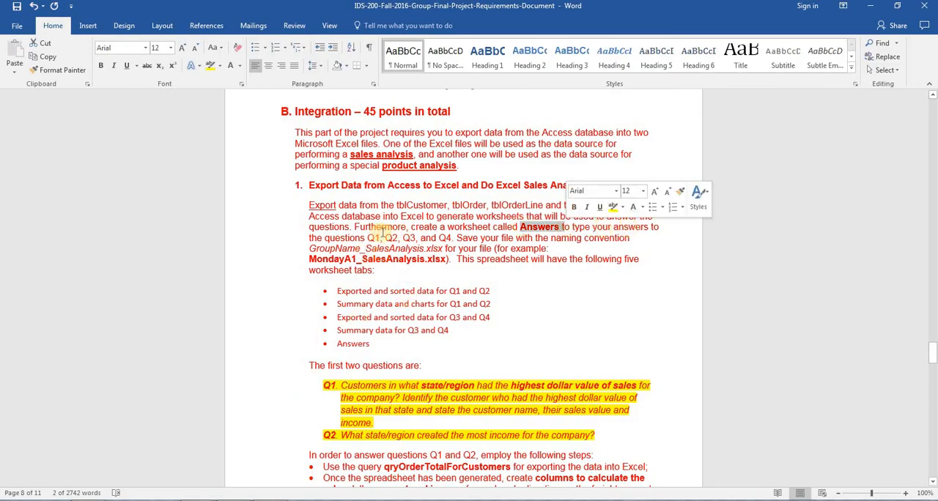
click(460, 239)
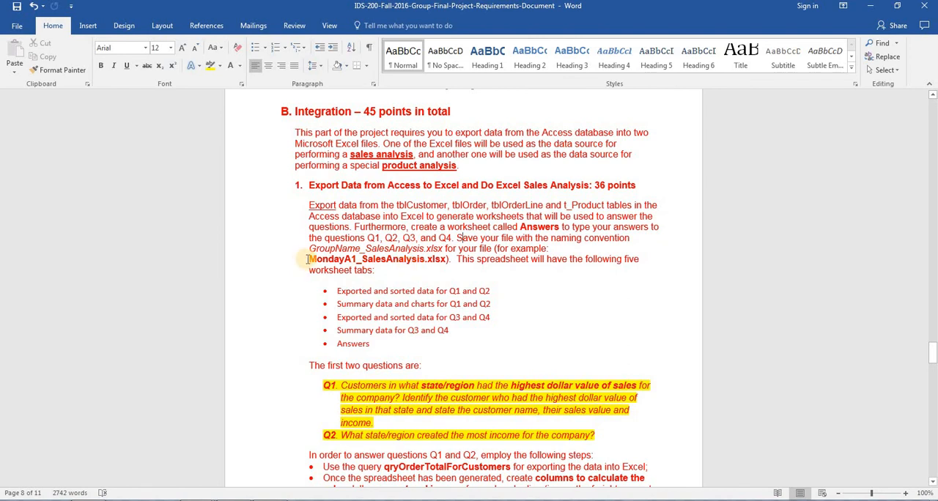
drag(306, 258, 445, 260)
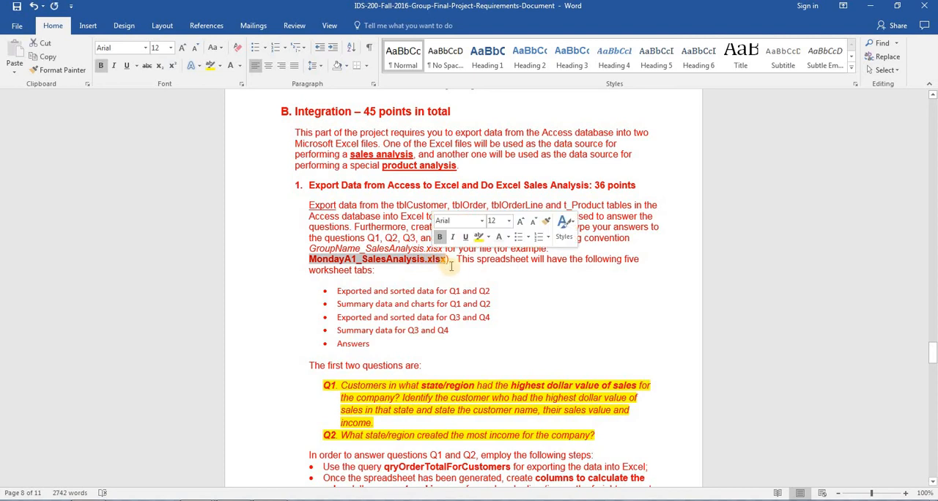
click(464, 271)
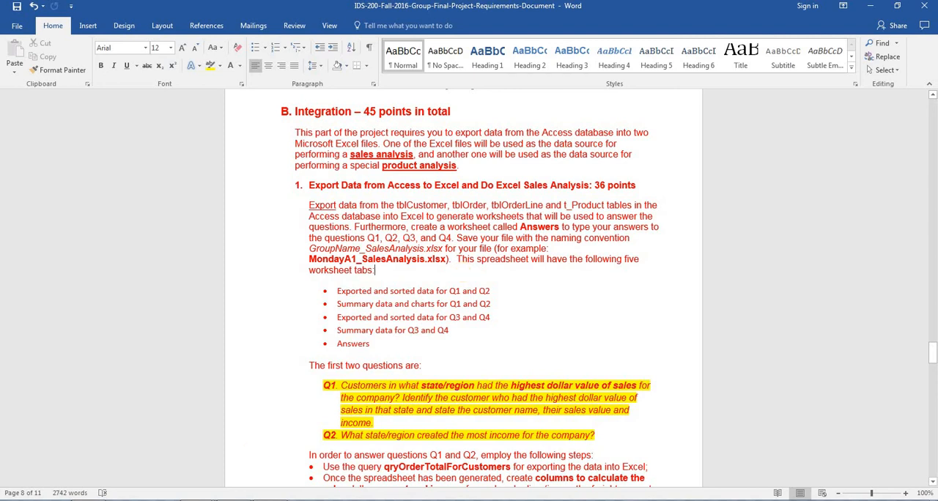
mouse_move(200, 500)
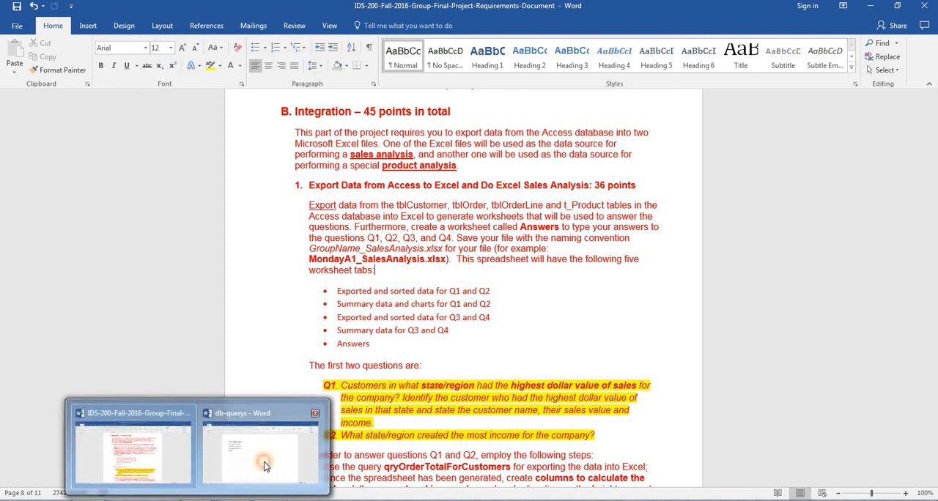
click(279, 467)
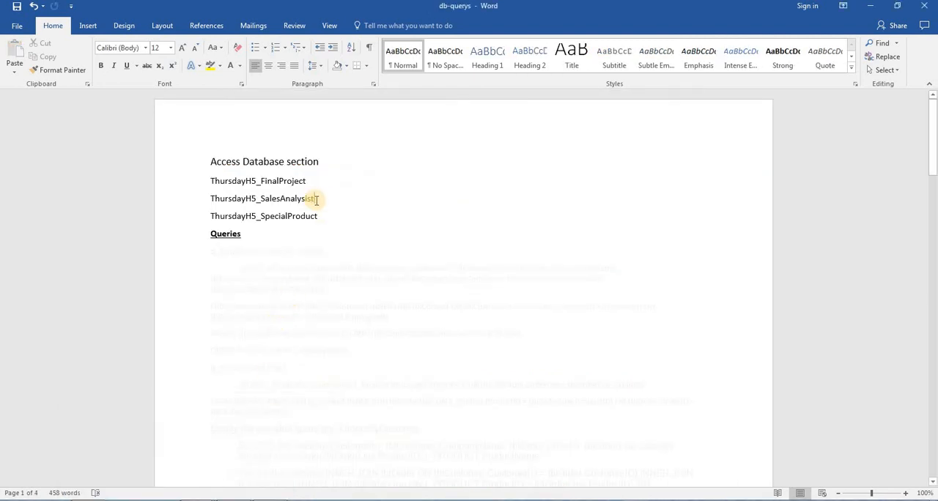
drag(317, 199, 225, 206)
key(ctrl+c)
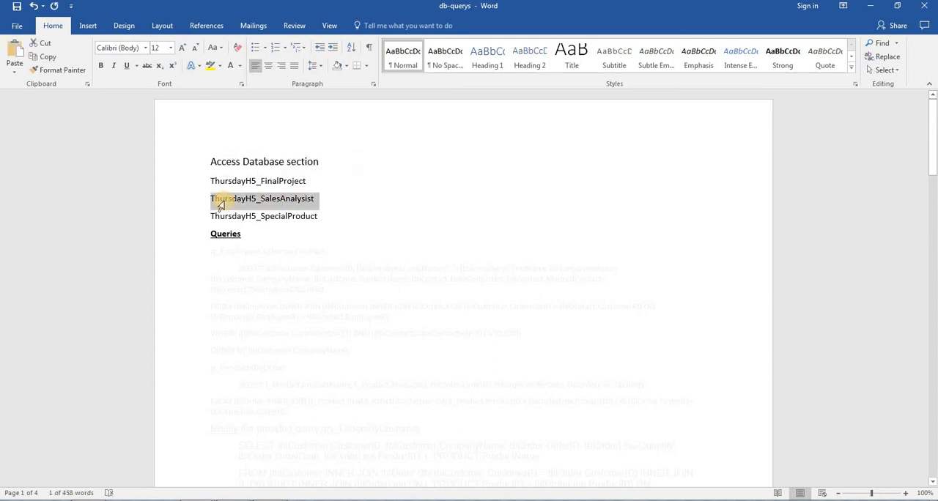
Step: Return to Excel and begin saving a copy of the workbook in the public-recordings folder with the file name ThursdayH5_SalesAnalysist
key(alt+Tab)
key(alt+Tab)
key(alt+Tab)
key(alt+Tab)
key(alt+Tab)
key(alt+Tab)
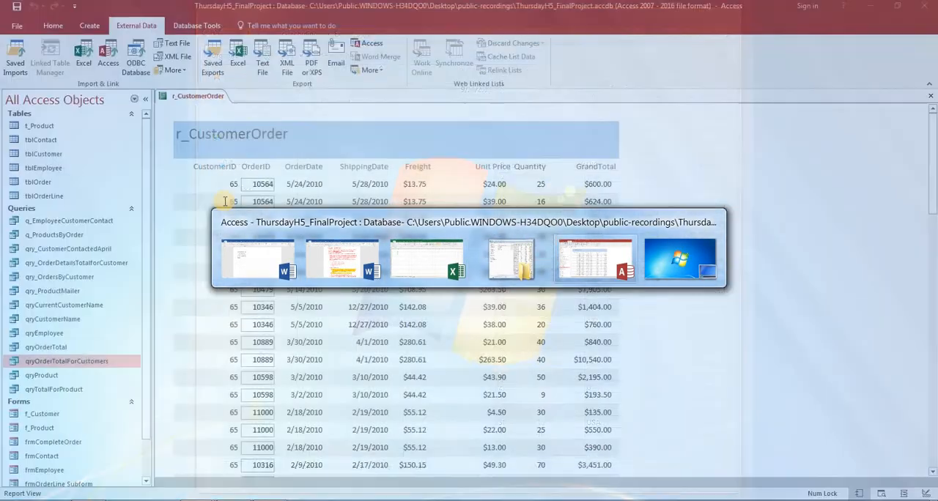
key(alt+Tab)
key(alt+Tab)
key(alt+Tab)
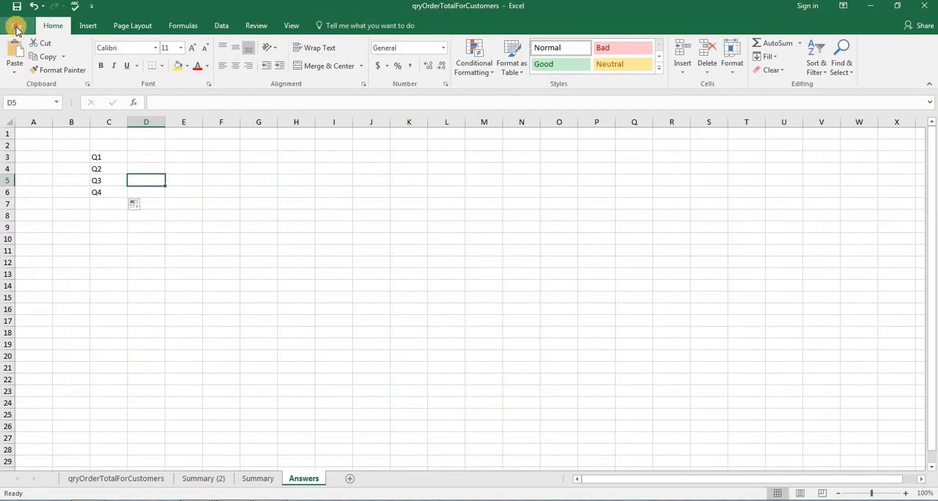
click(16, 28)
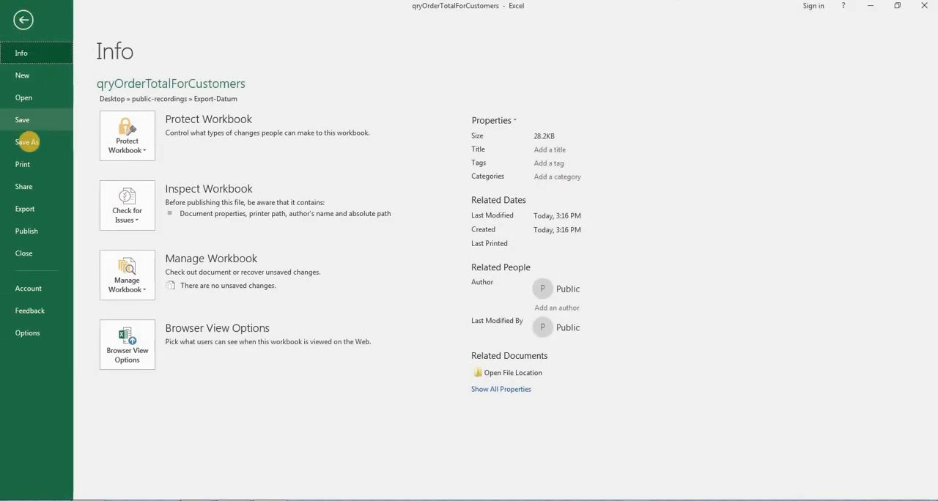
click(27, 141)
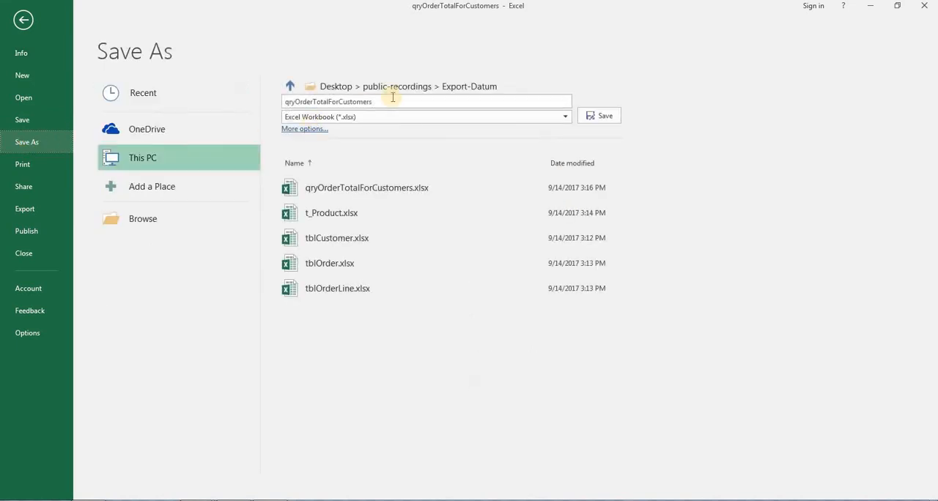
click(436, 86)
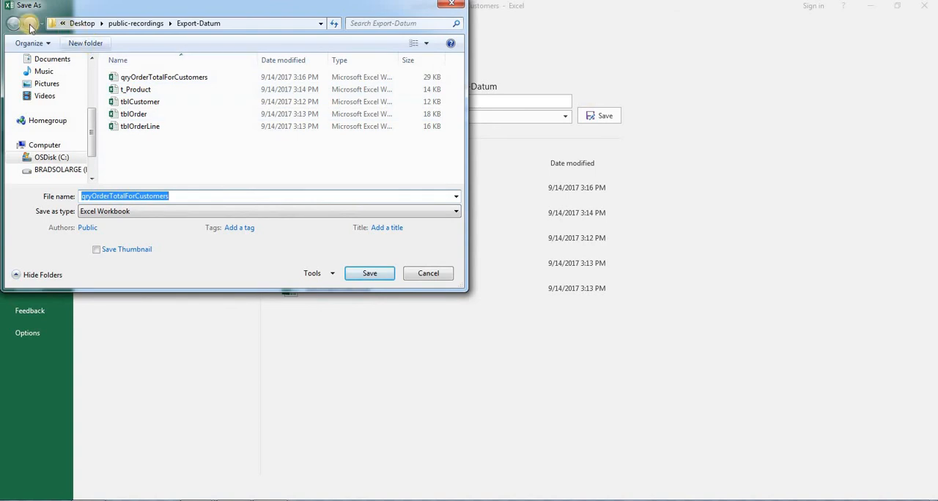
click(139, 23)
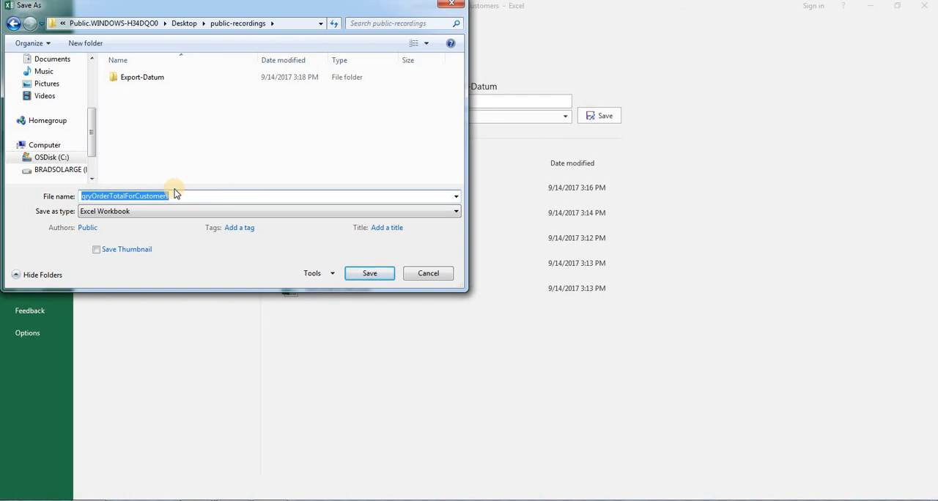
key(ctrl+v)
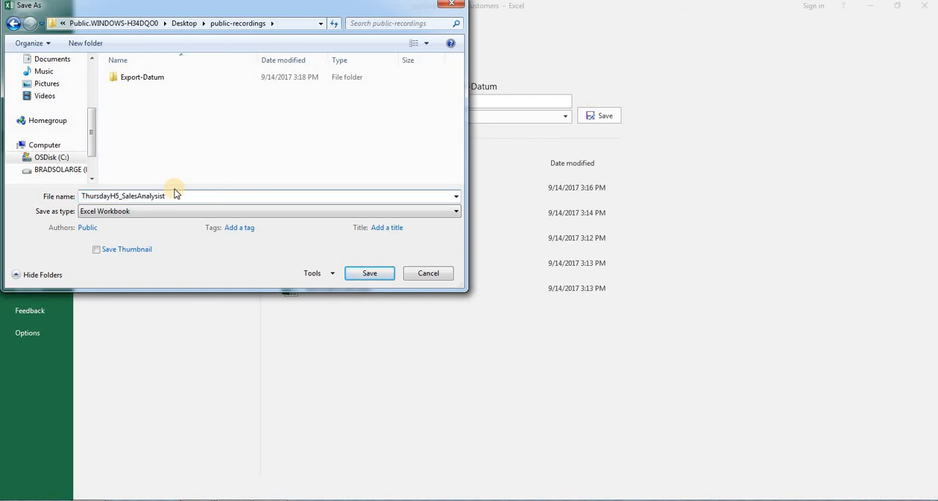
Step: Create a folder named GroupProject inside public-recordings and save the workbook in it
click(85, 43)
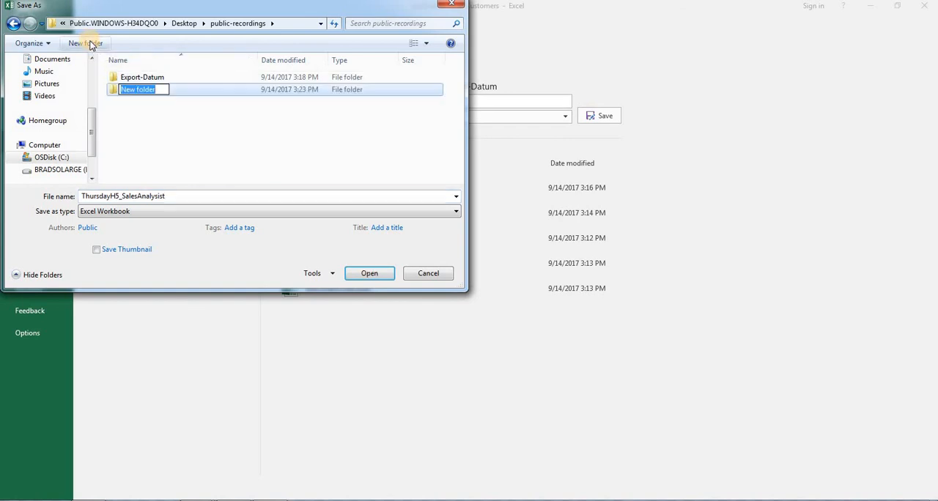
text(G)
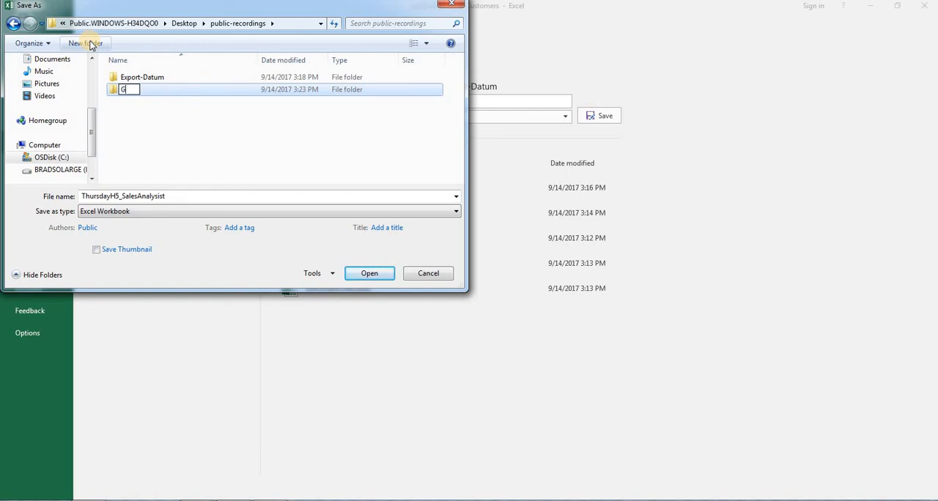
text(roupProject)
key(Return)
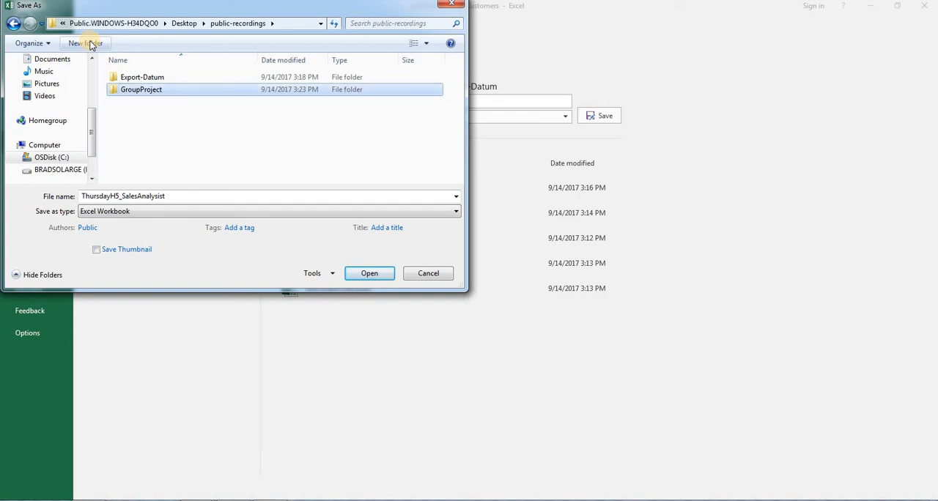
key(Return)
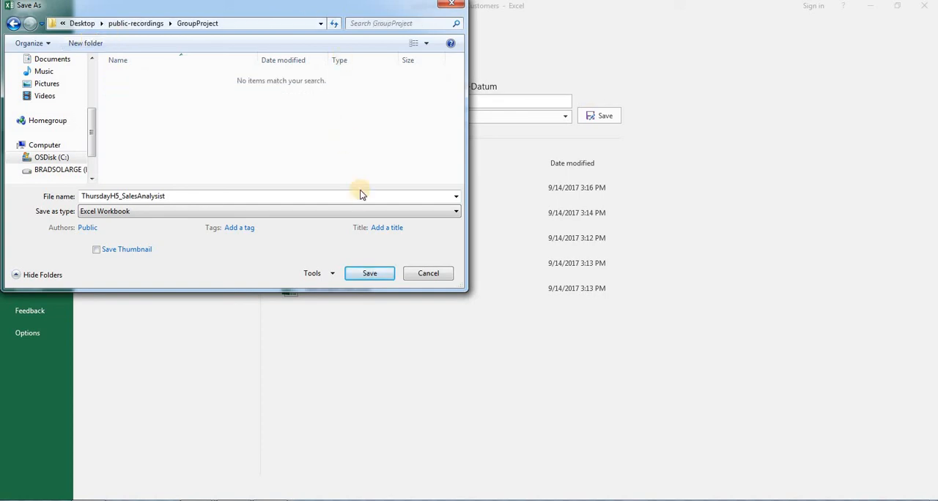
click(368, 271)
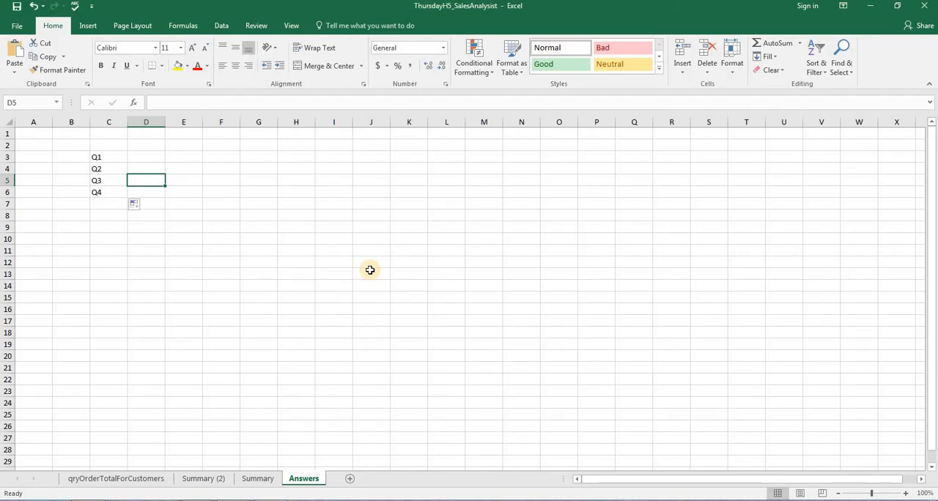